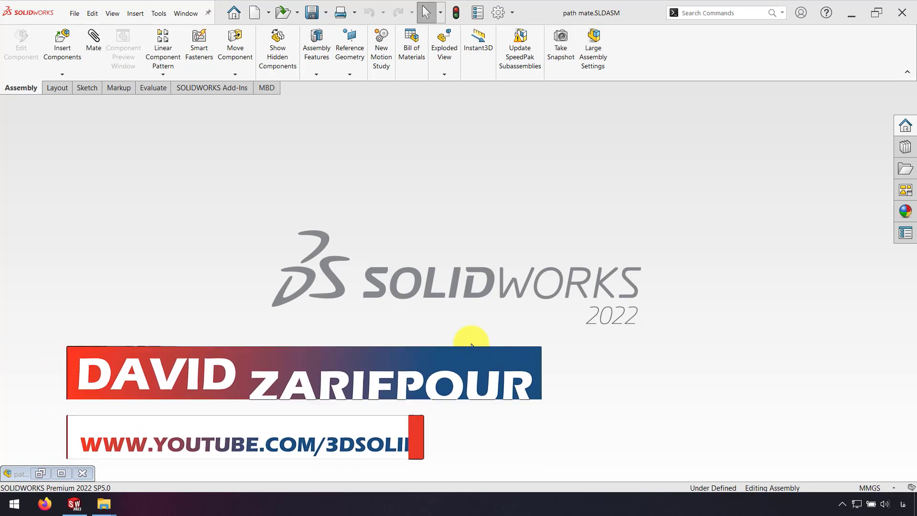
Select the base, link_1, link_2 and link_3 in the tree, then expand the Mates folder
left_click(62, 474)
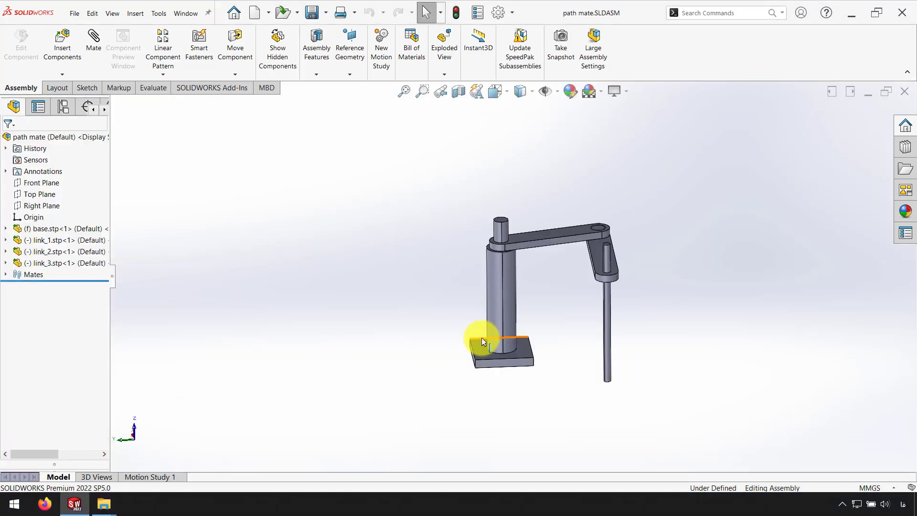
middle_click_drag(522, 353, 499, 314)
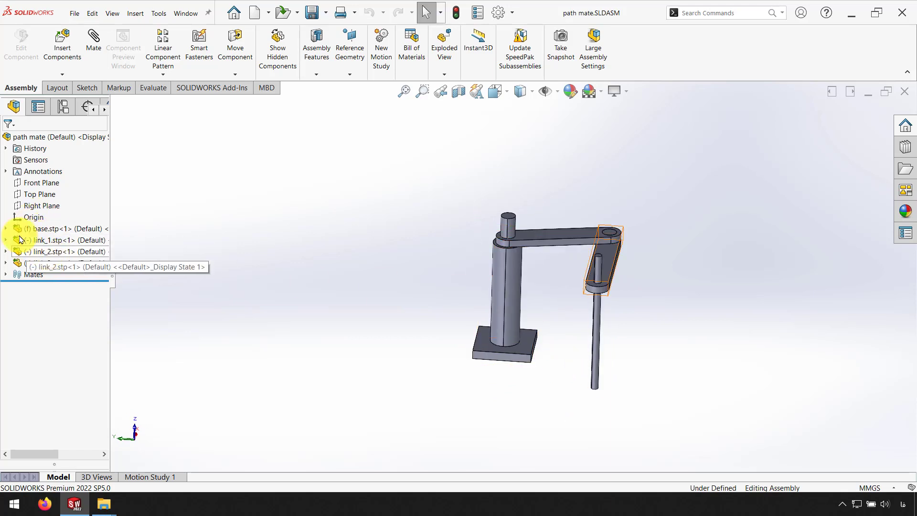
left_click(42, 229)
scroll(526, 223, "down", 3)
scroll(526, 223, "up", 3)
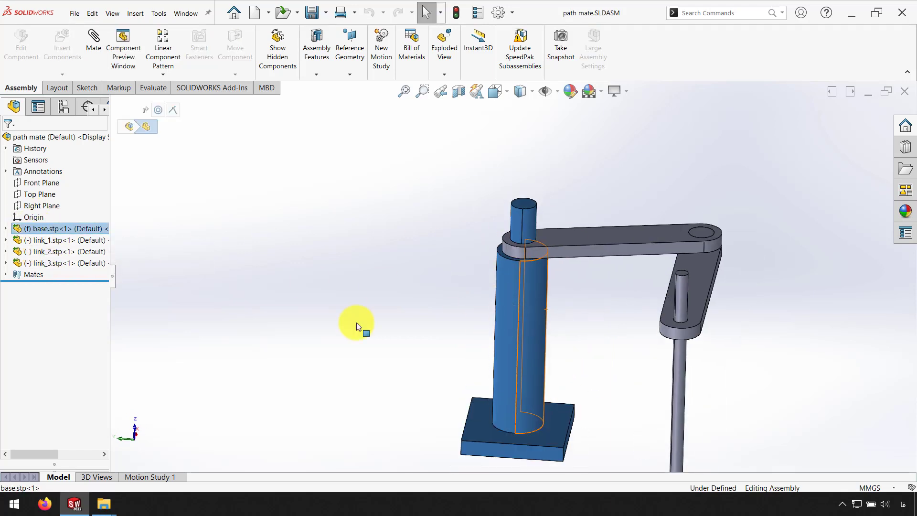
left_click(53, 239)
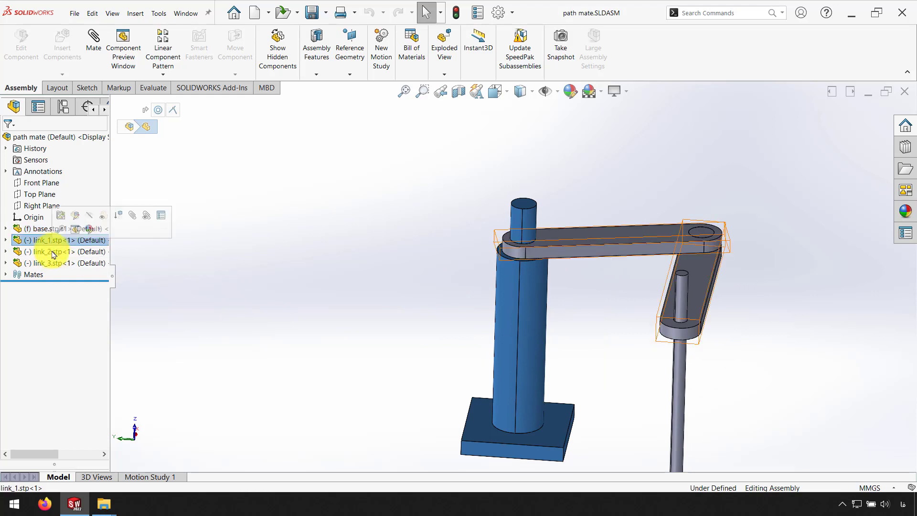
left_click(52, 251)
left_click(53, 262)
left_click(322, 271)
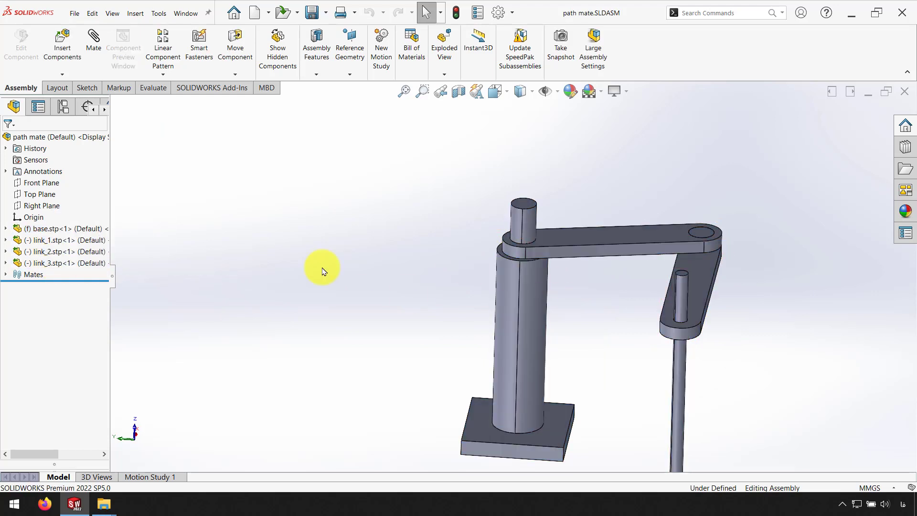
left_click(5, 274)
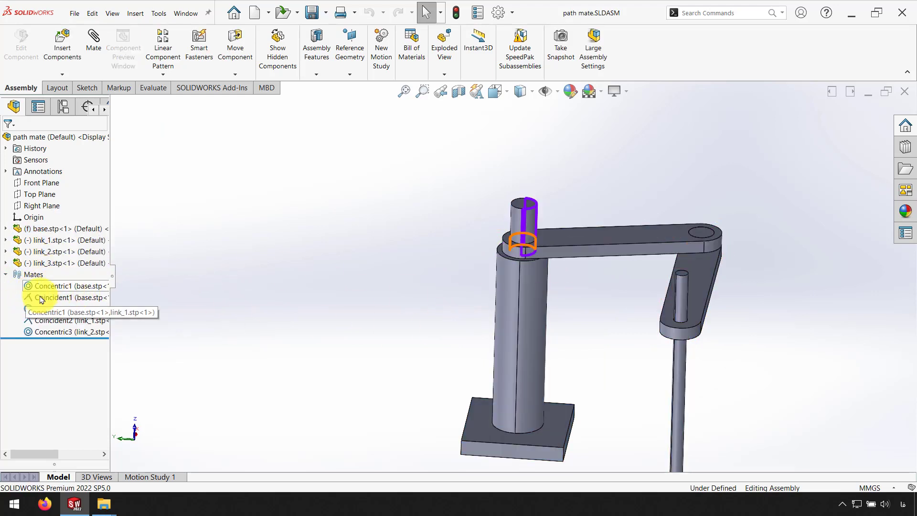
Drag link_1, link_2 and link_3 into a stretched-out pose and start a mate on link_3's face
left_click_drag(619, 241, 580, 258)
left_click_drag(654, 317, 730, 297)
scroll(774, 374, "up", 4)
scroll(773, 374, "down", 4)
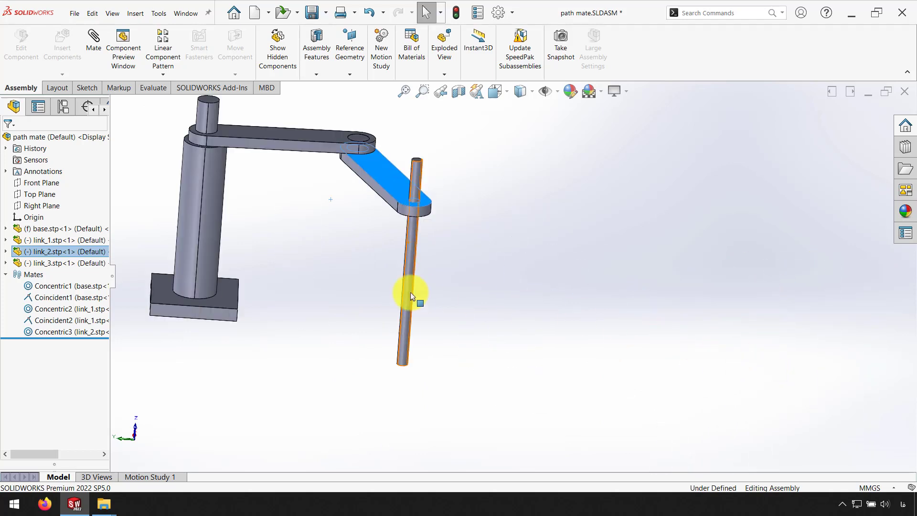
left_click_drag(426, 266, 481, 270)
middle_click_drag(481, 271, 376, 286)
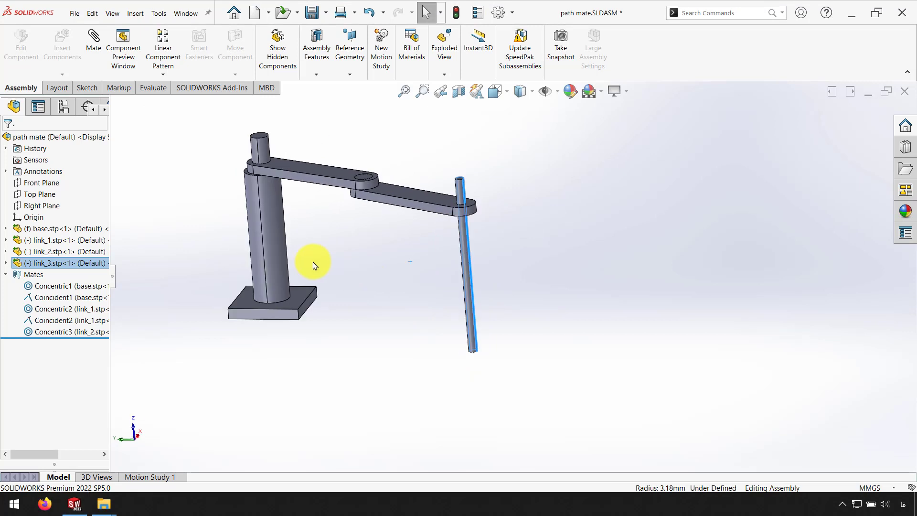
left_click(93, 46)
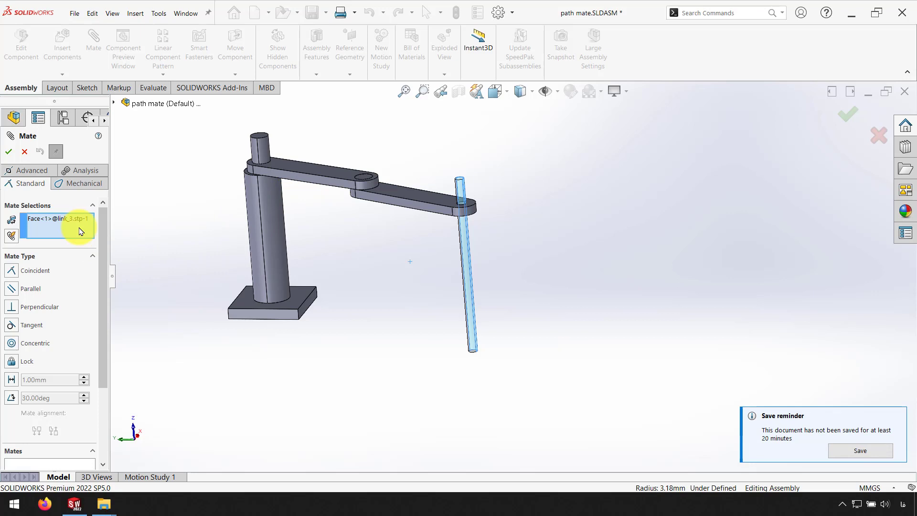
Choose the Advanced Angle limit mate and clear the preselected rod face
left_click(26, 171)
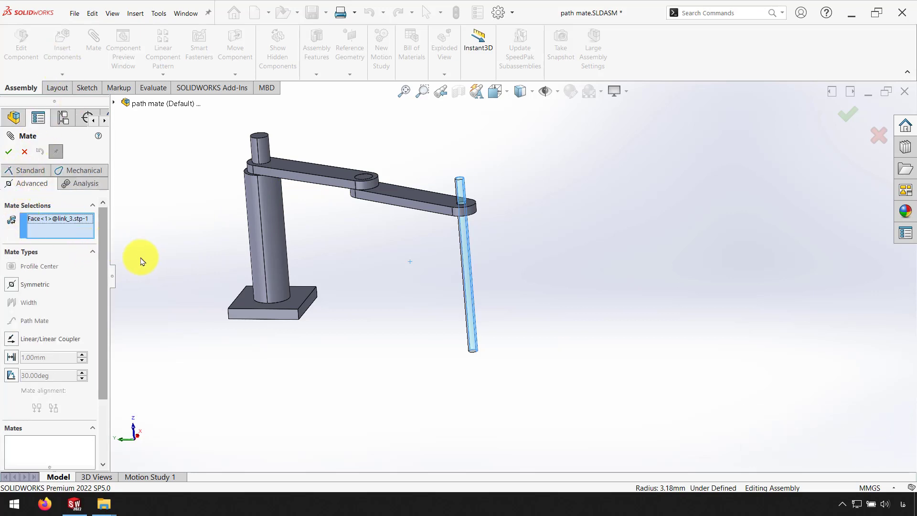
left_click(12, 379)
scroll(307, 190, "down", 3)
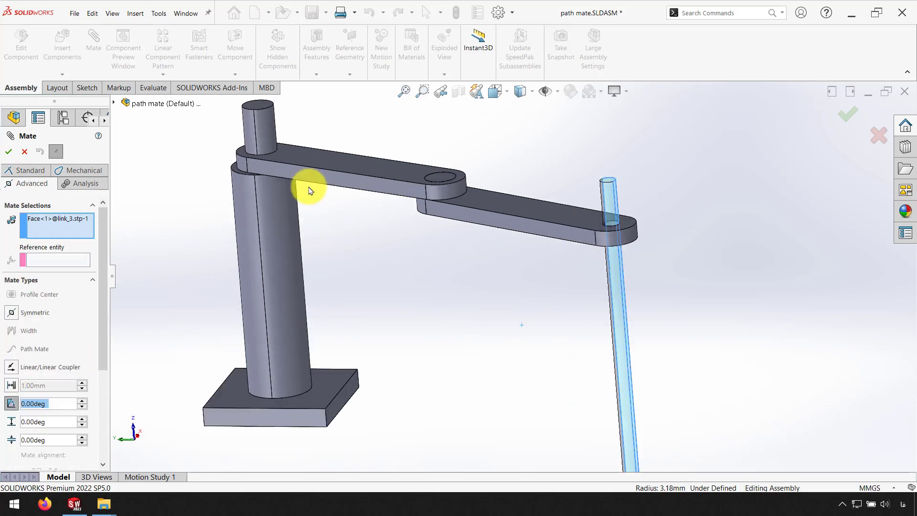
right_click(69, 233)
left_click(102, 229)
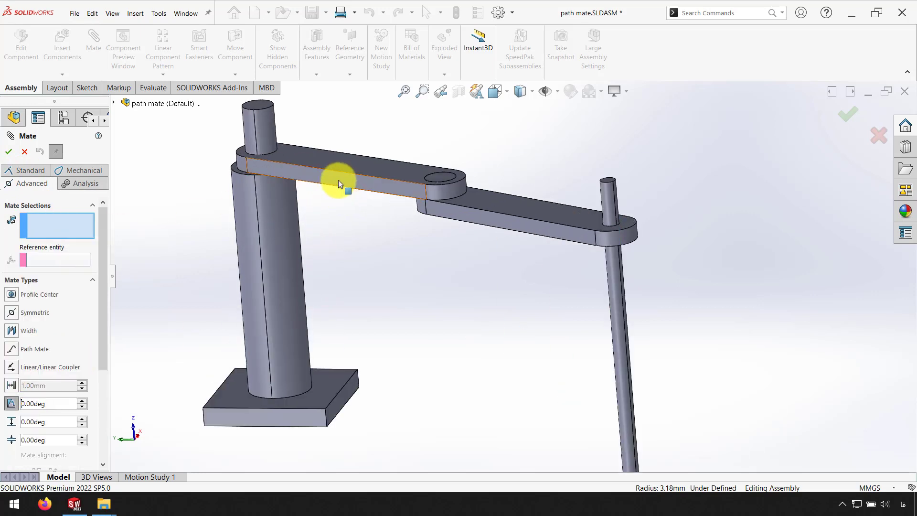
Limit link_1's face against the base front face to a 90deg maximum and confirm
left_click(346, 206)
left_click(282, 417)
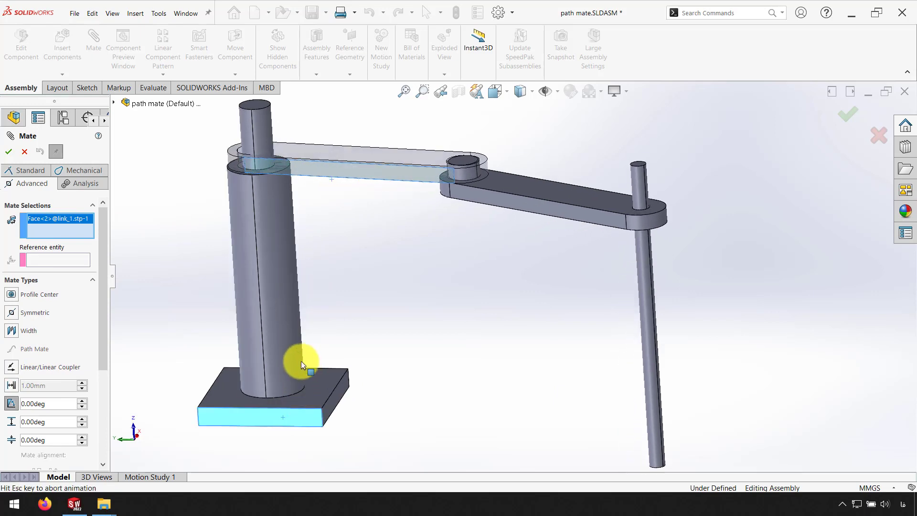
left_click_drag(104, 337, 104, 375)
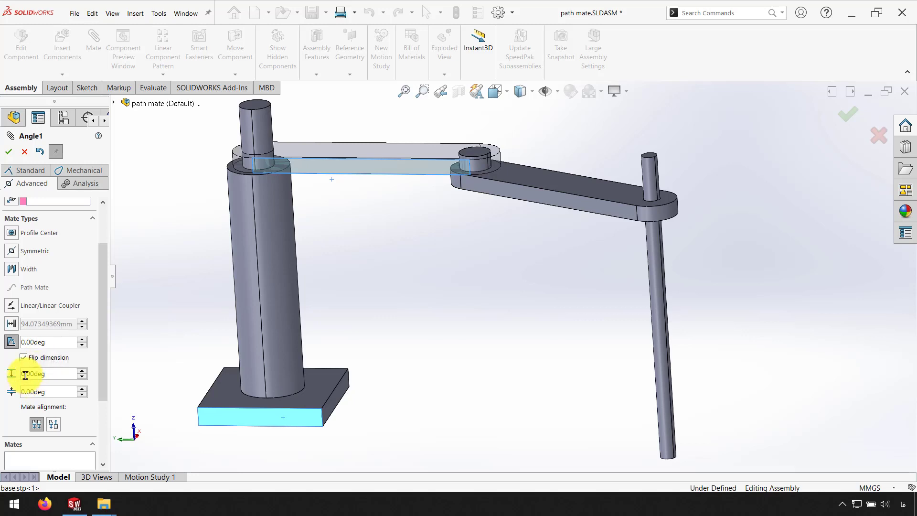
left_click(36, 374)
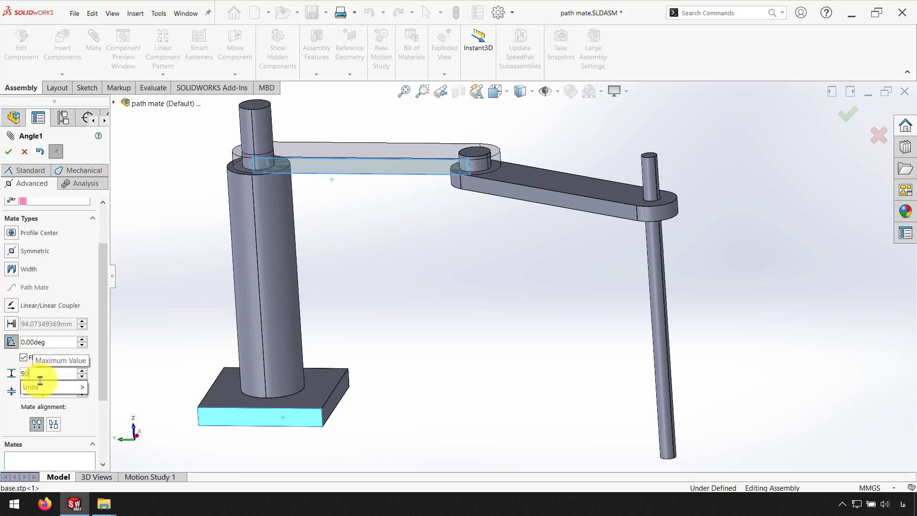
left_click(8, 153)
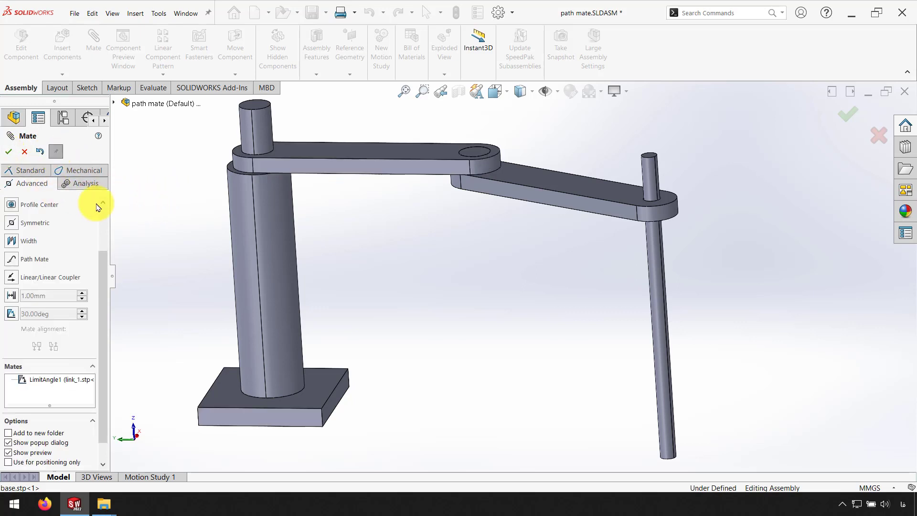
Pick link_2's and link_1's faces for an angle limit, flipped and anti-aligned
left_click(512, 189)
left_click(389, 169)
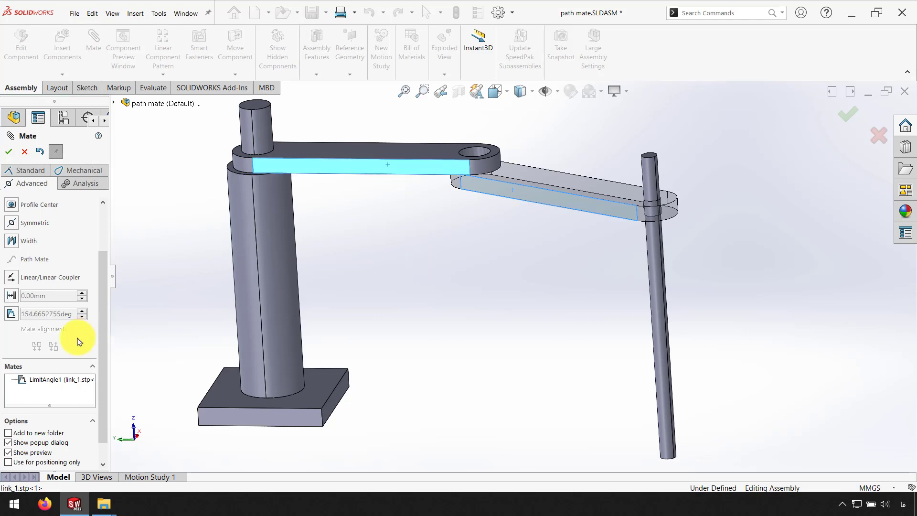
left_click(11, 314)
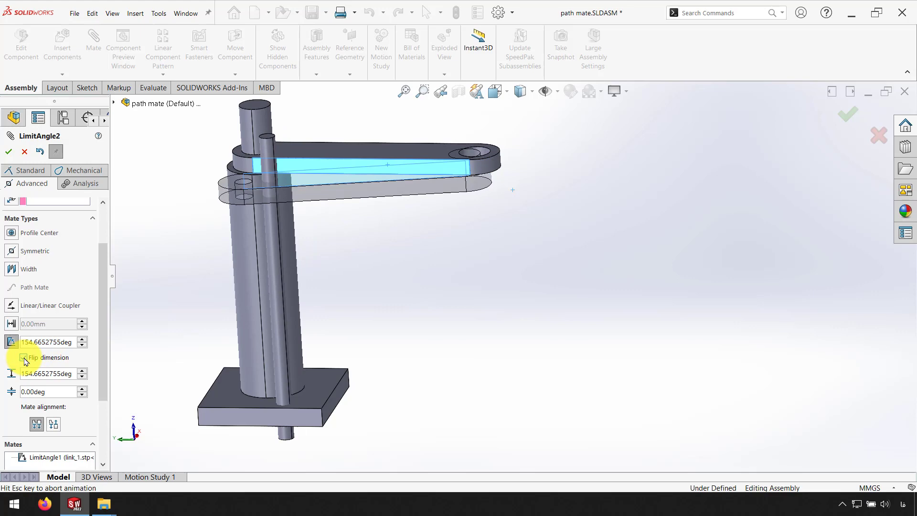
middle_click_drag(272, 246, 180, 348)
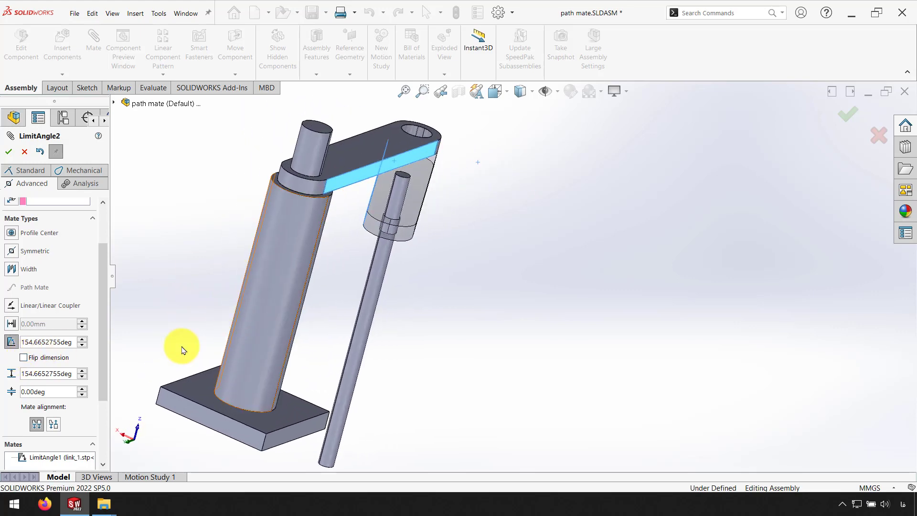
left_click(23, 357)
left_click(53, 425)
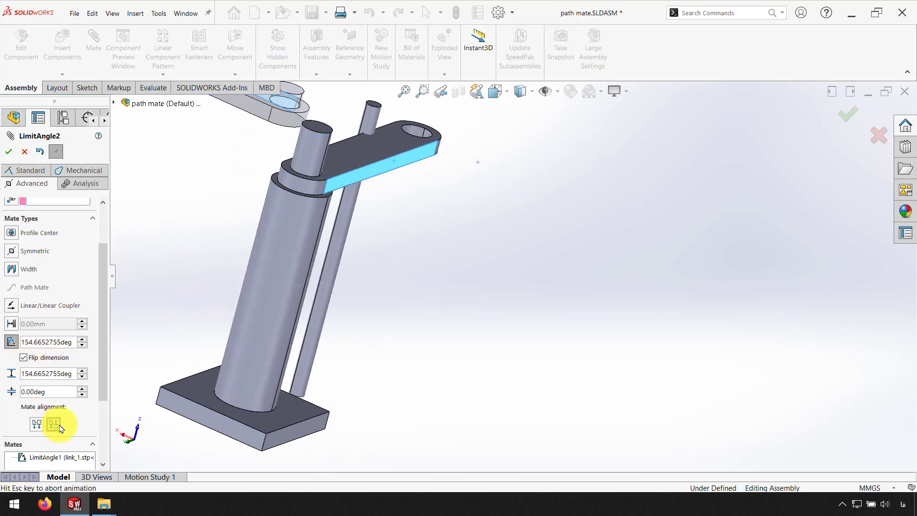
middle_click_drag(268, 335, 372, 281)
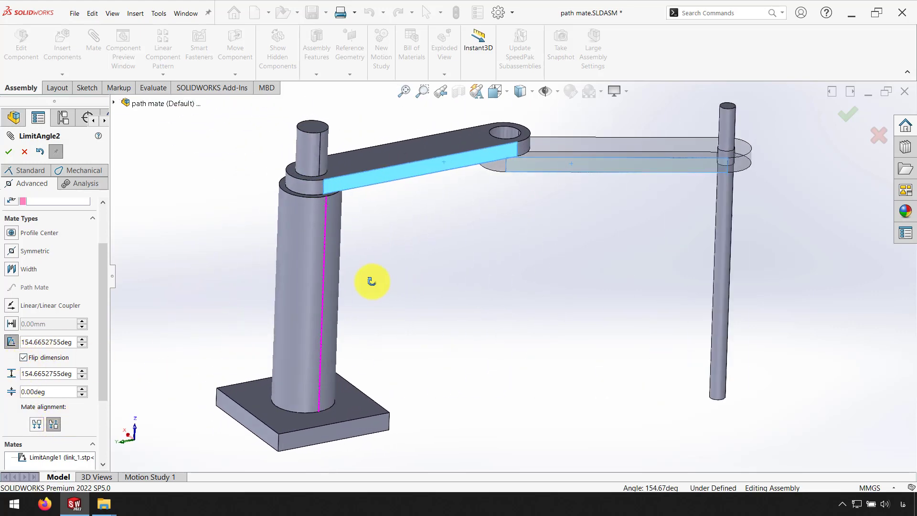
Set the LimitAngle2 maximum to 180deg and confirm the mate
right_click(50, 341)
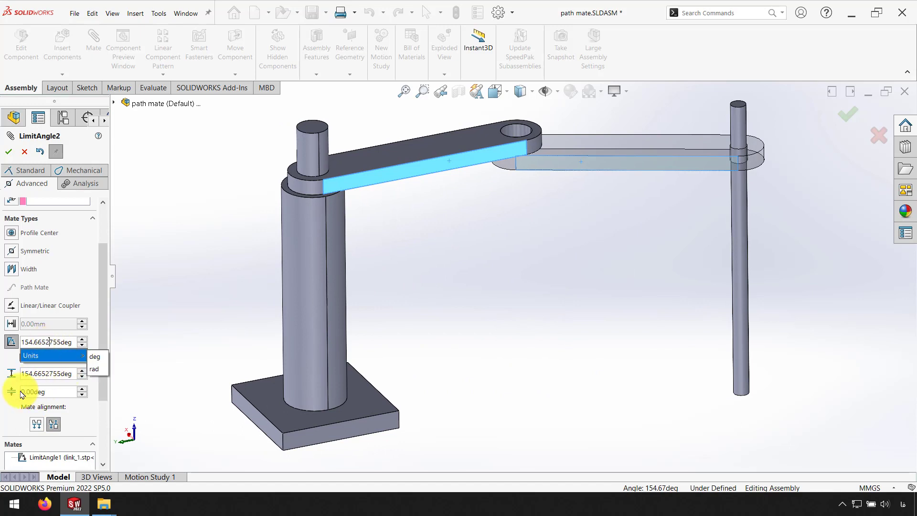
left_click(37, 392)
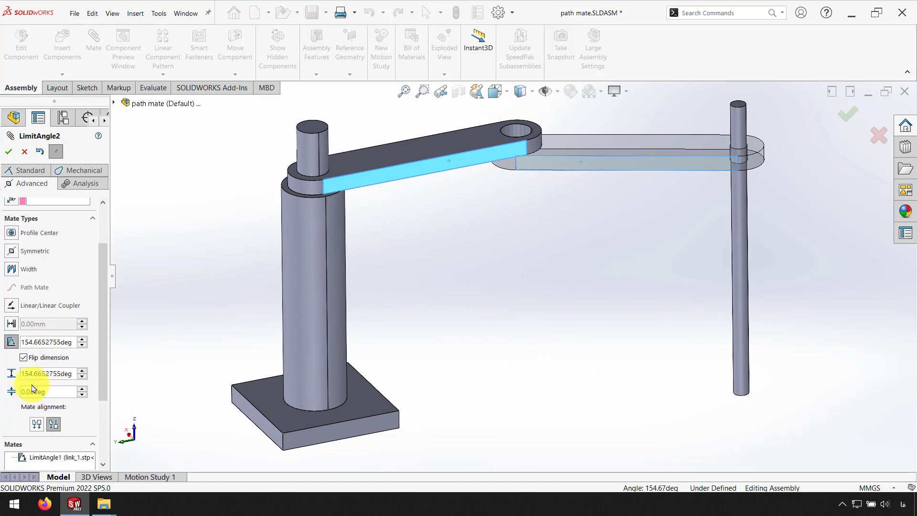
type("180")
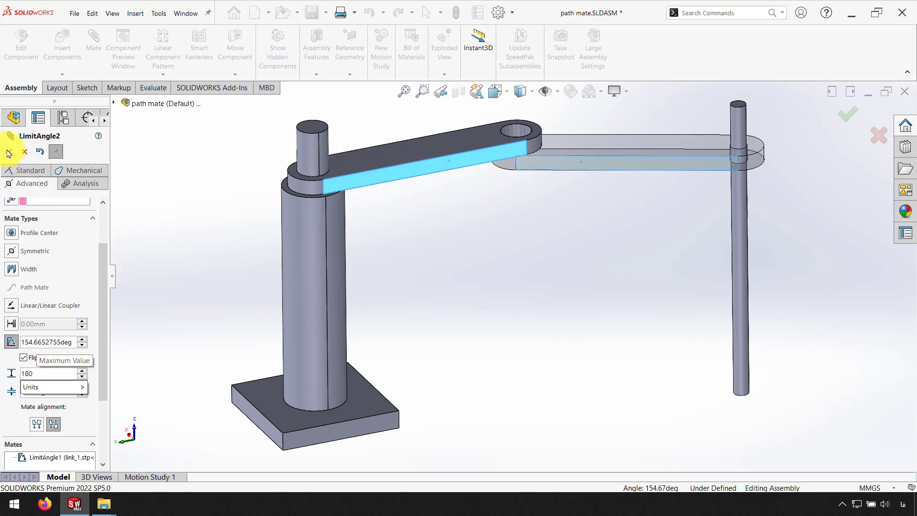
key("Return")
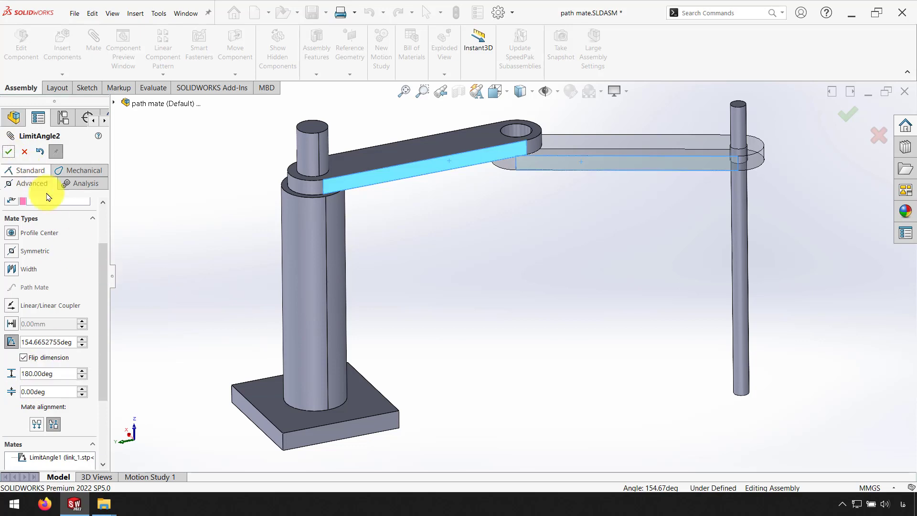
left_click(8, 153)
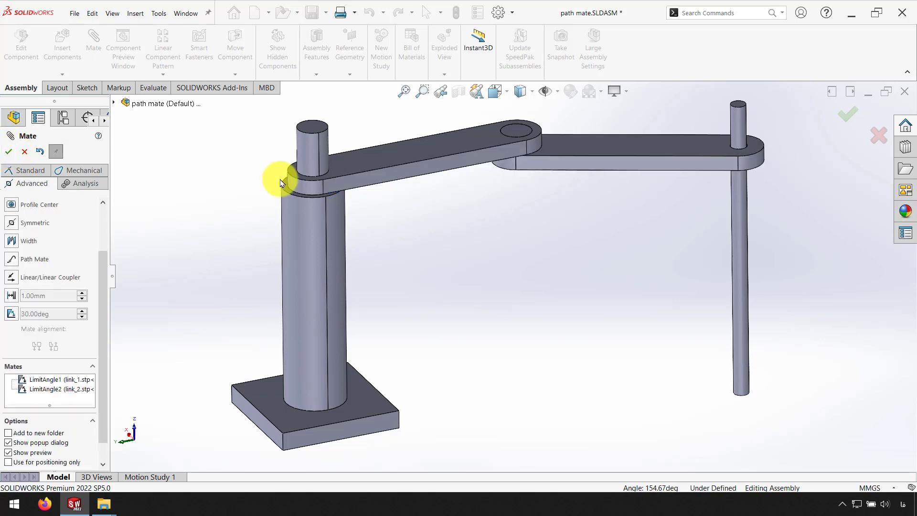
Turn on the Distance limit and pick link_3's end face and link_2's mating face
left_click(16, 300)
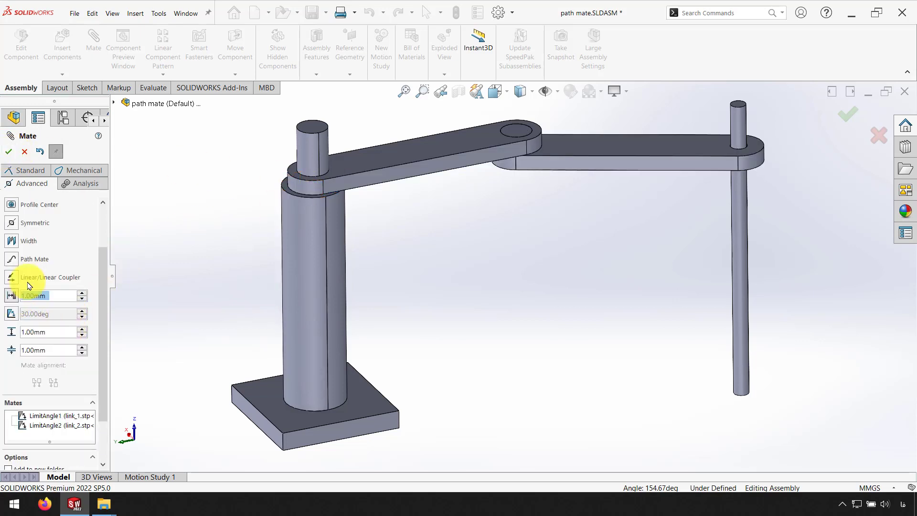
scroll(96, 272, "up", 3)
middle_click_drag(706, 376, 726, 358)
scroll(726, 359, "down", 5)
left_click(666, 382)
scroll(525, 229, "up", 5)
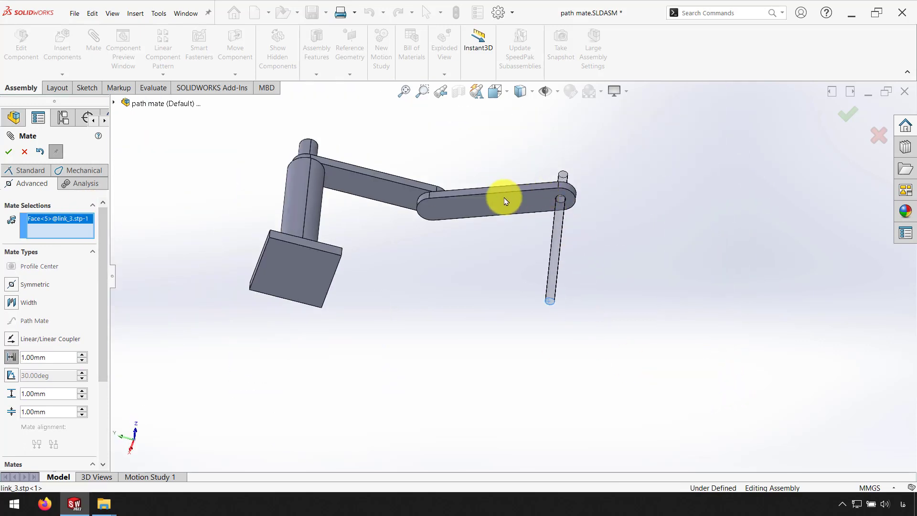
left_click(501, 199)
middle_click_drag(446, 231, 334, 306)
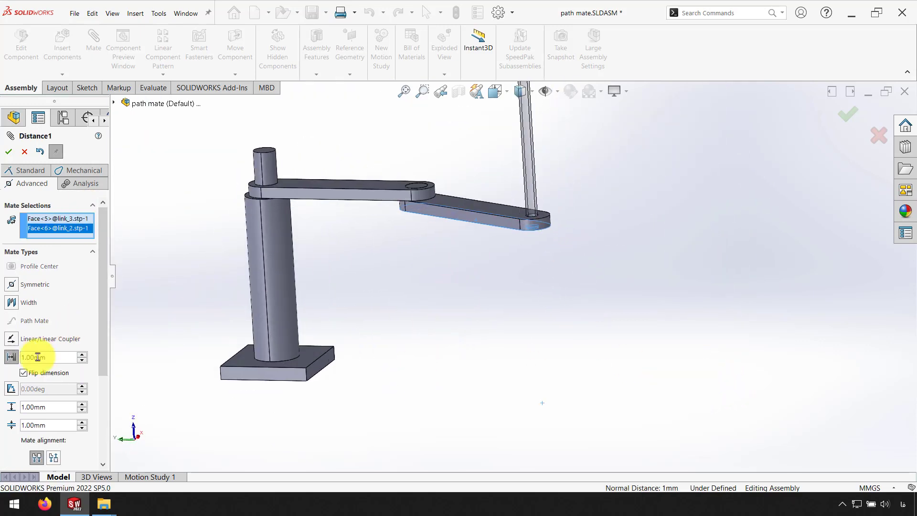
Set the maximum and current distance to 100 mm and confirm LimitDistance1
left_click(37, 407)
type("10")
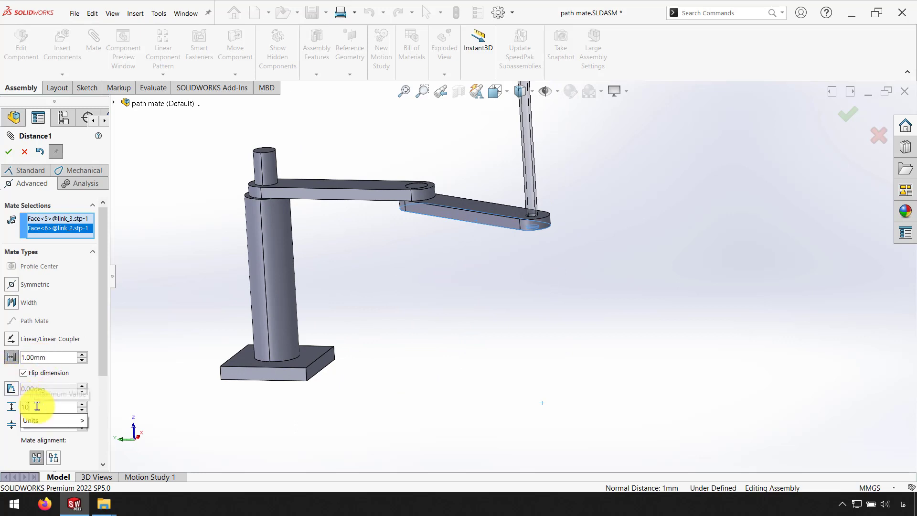
key("Return")
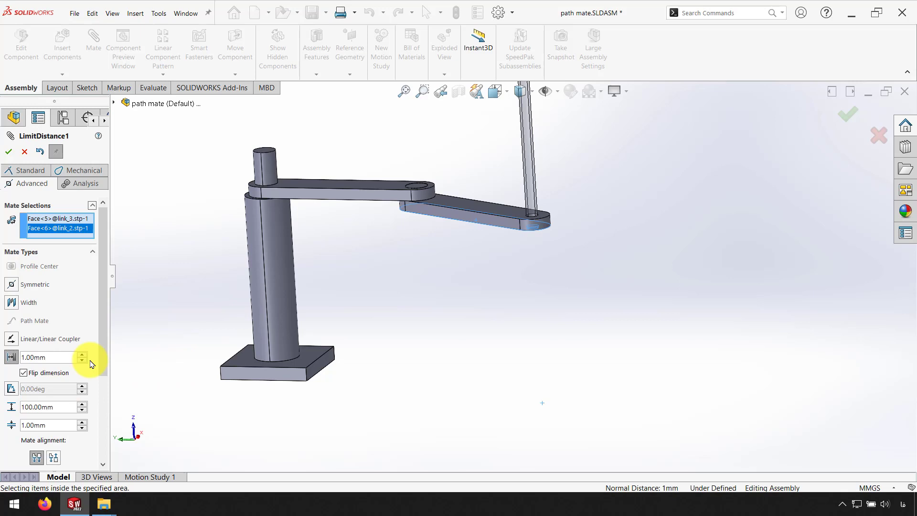
left_click(50, 359)
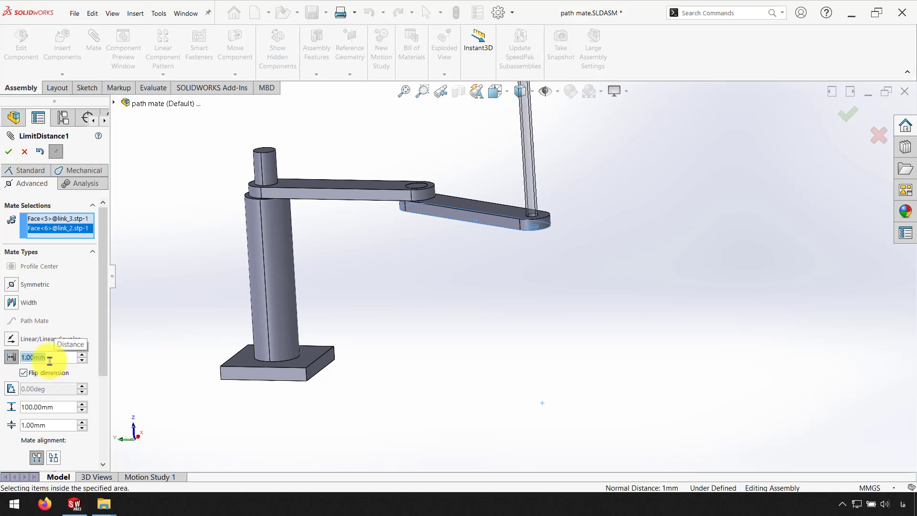
type("1")
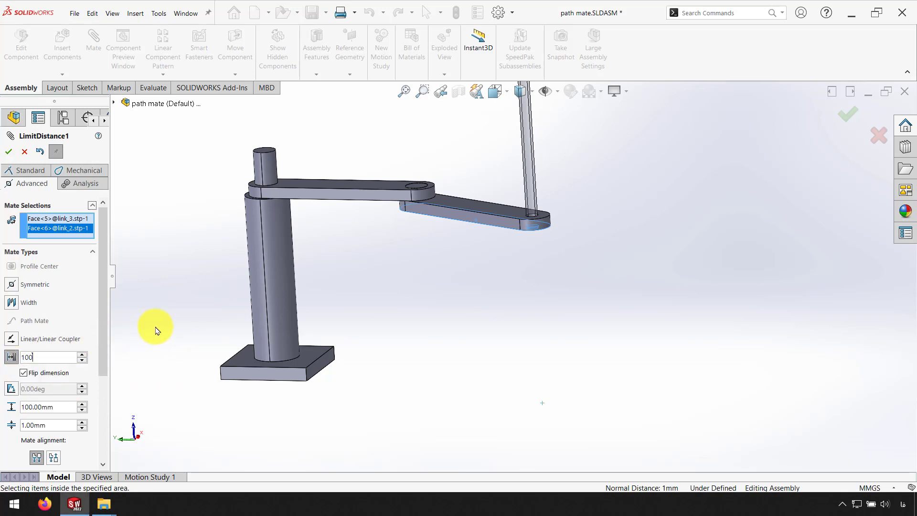
key("Return")
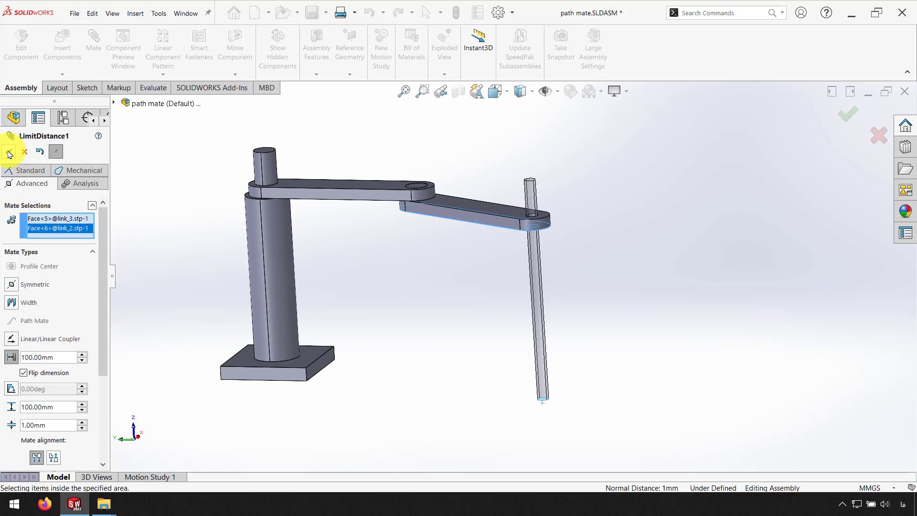
left_click(9, 152)
Close the Mate panel and review LimitAngle1, LimitAngle2 and LimitDistance1 in the mates list
left_click(9, 152)
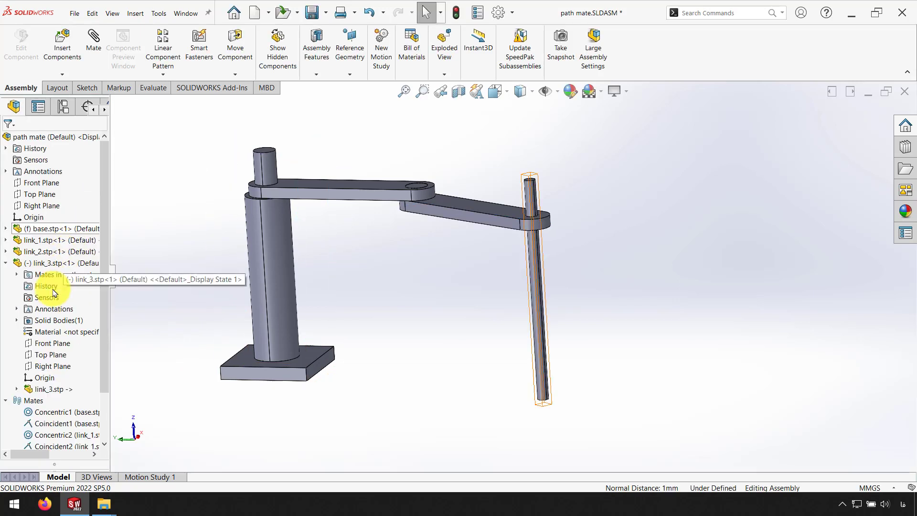
scroll(107, 417, "down", 3)
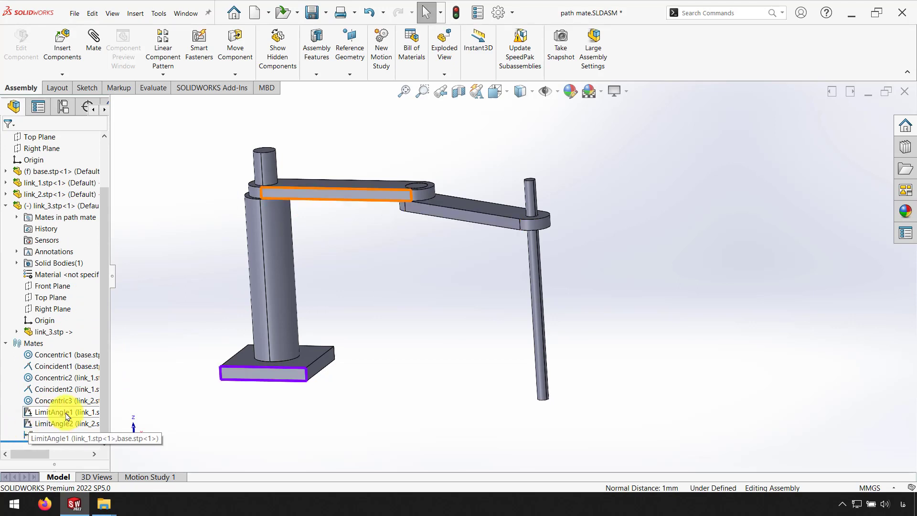
middle_click_drag(215, 306, 191, 290)
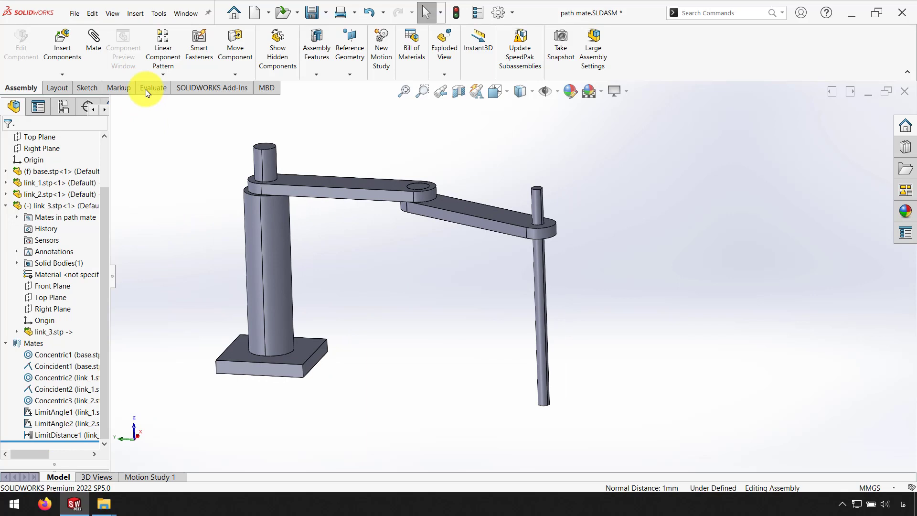
left_click(135, 17)
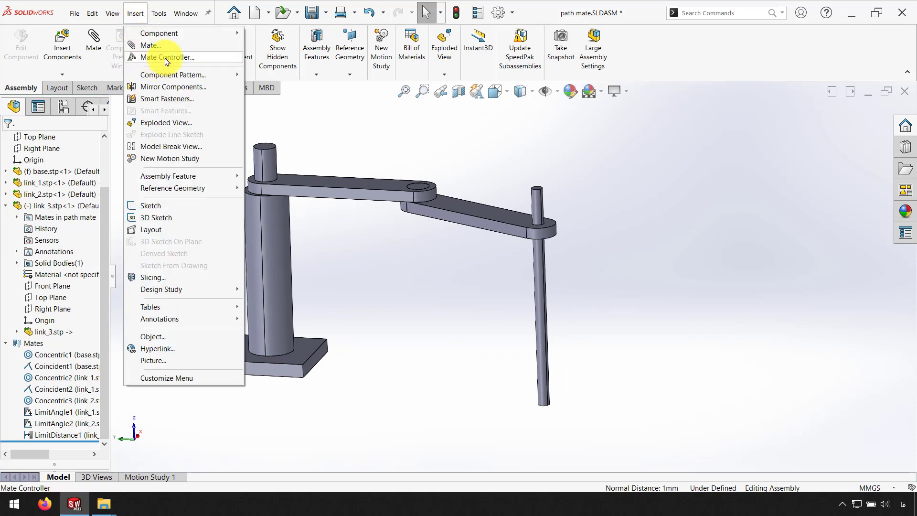
Create a Mate Controller driving LimitAngle1, LimitAngle2 and LimitDistance1, with Position 1 at their current values
left_click(157, 58)
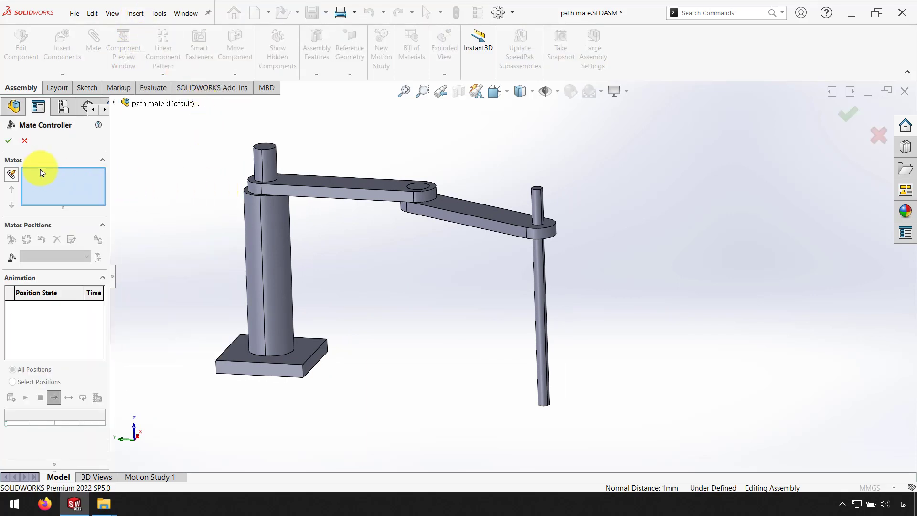
left_click(114, 103)
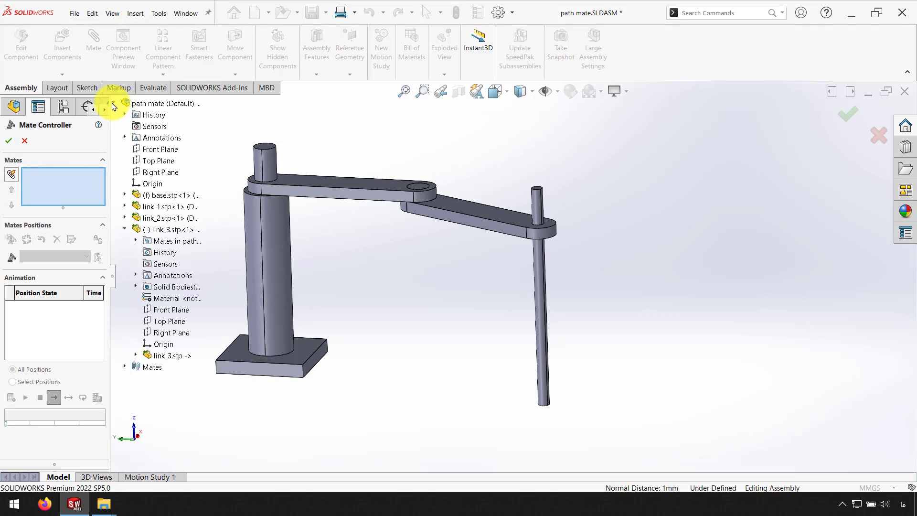
left_click(124, 367)
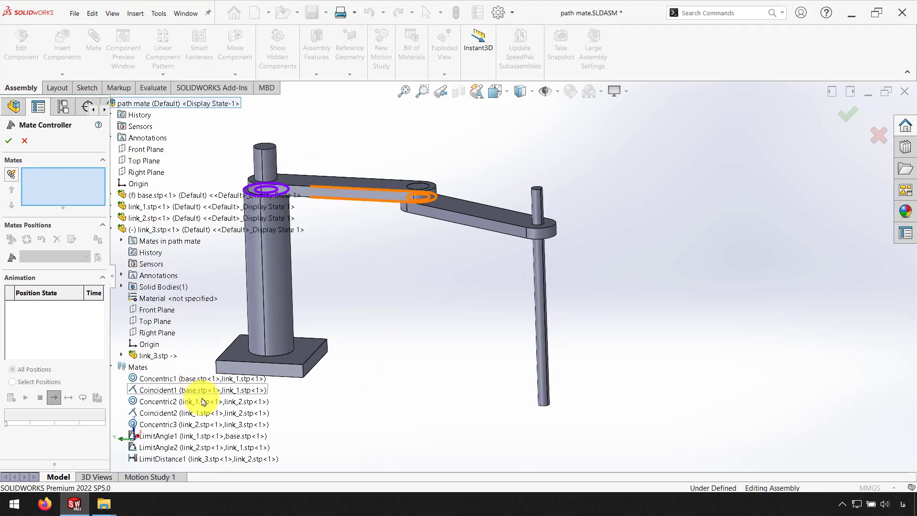
left_click(162, 436)
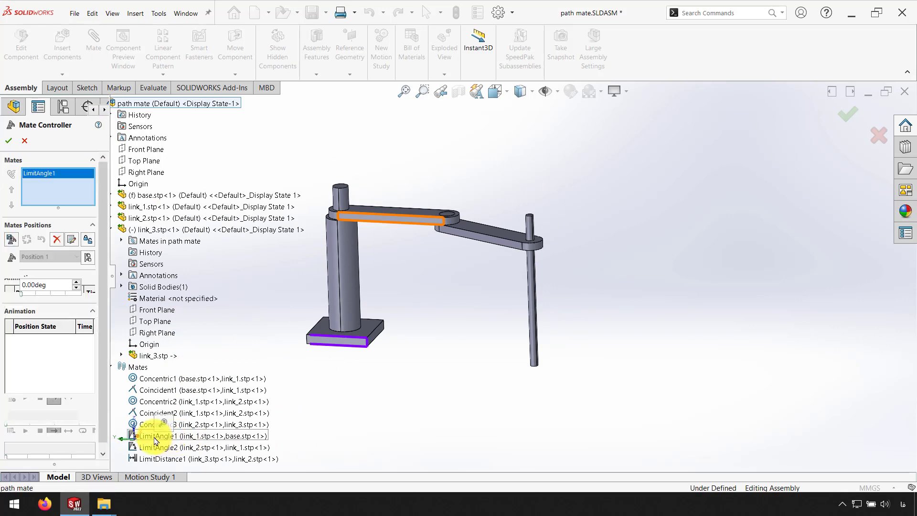
left_click(157, 448)
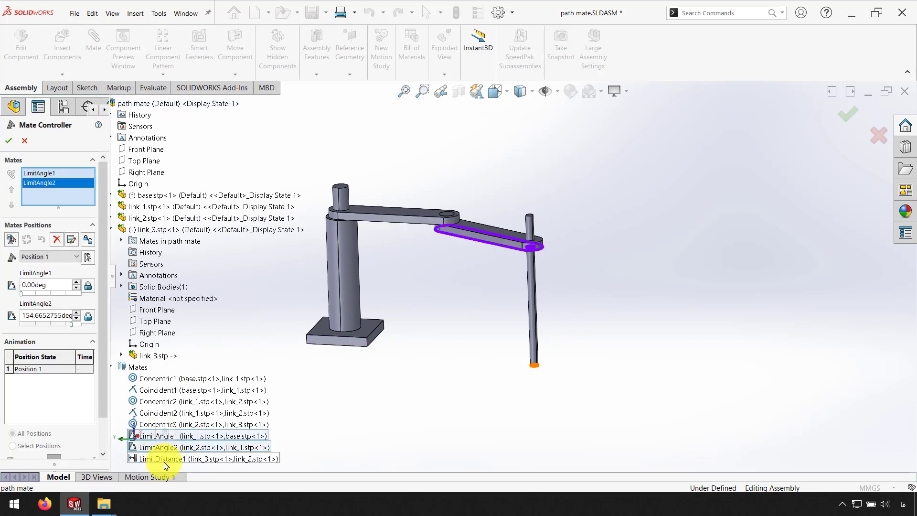
left_click(163, 459)
left_click(165, 461)
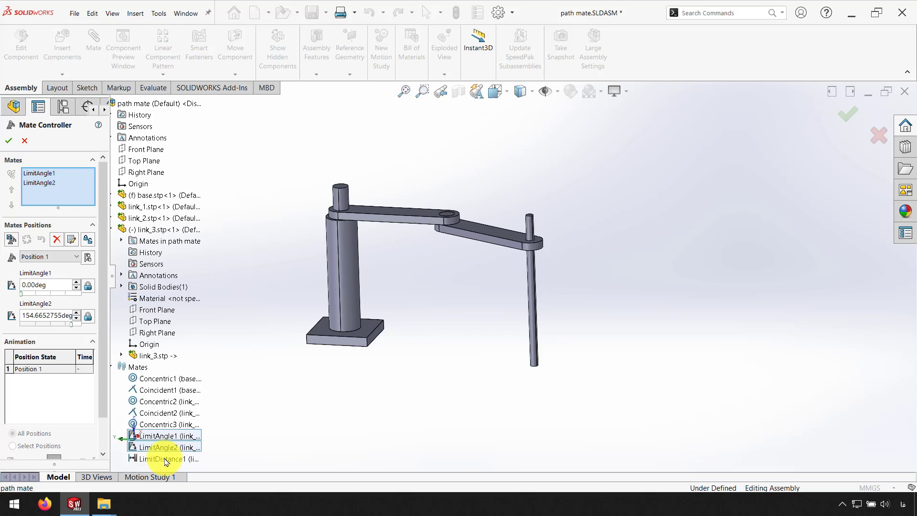
left_click(165, 460)
left_click_drag(110, 237, 119, 242)
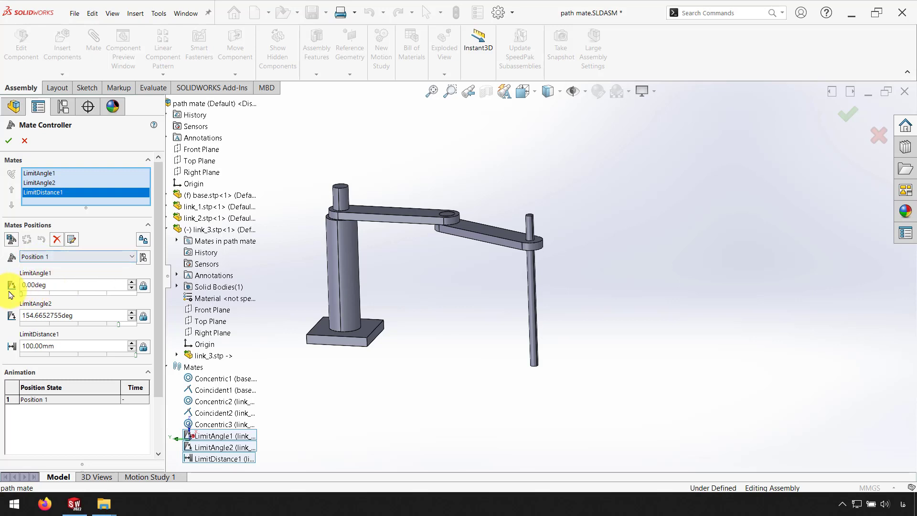
left_click(38, 297)
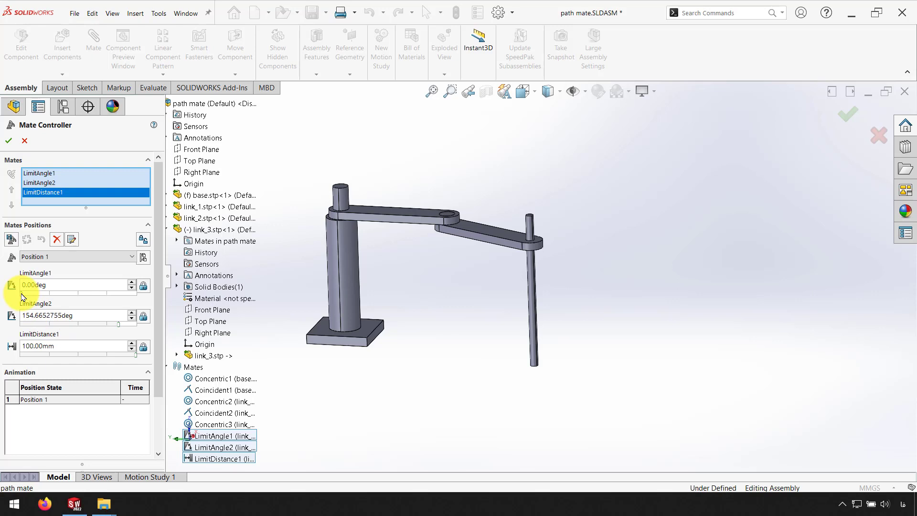
Swing LimitAngle1 to 70.20deg and save the pose as Position 2
left_click_drag(23, 297, 112, 305)
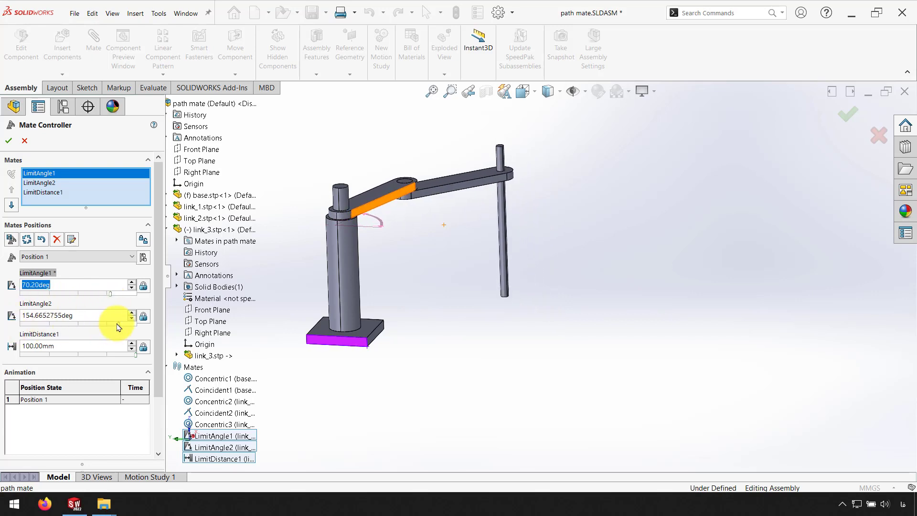
left_click(9, 241)
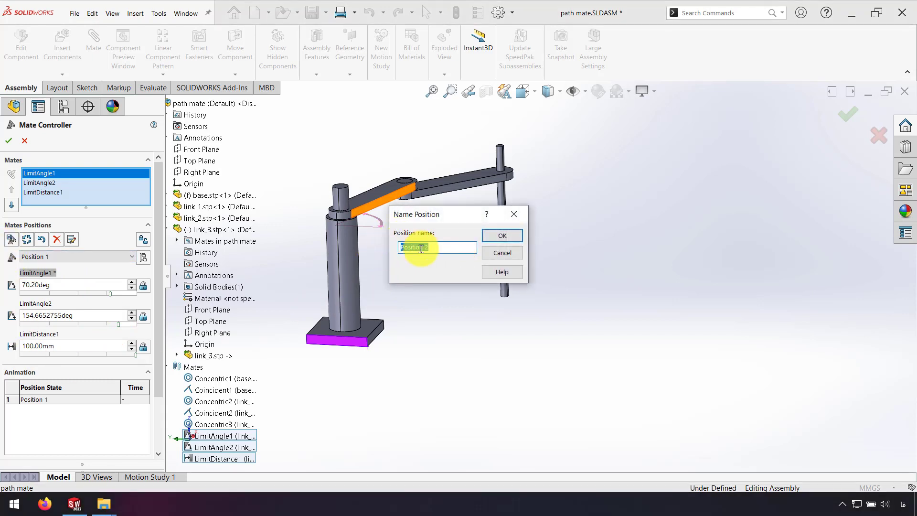
left_click(499, 241)
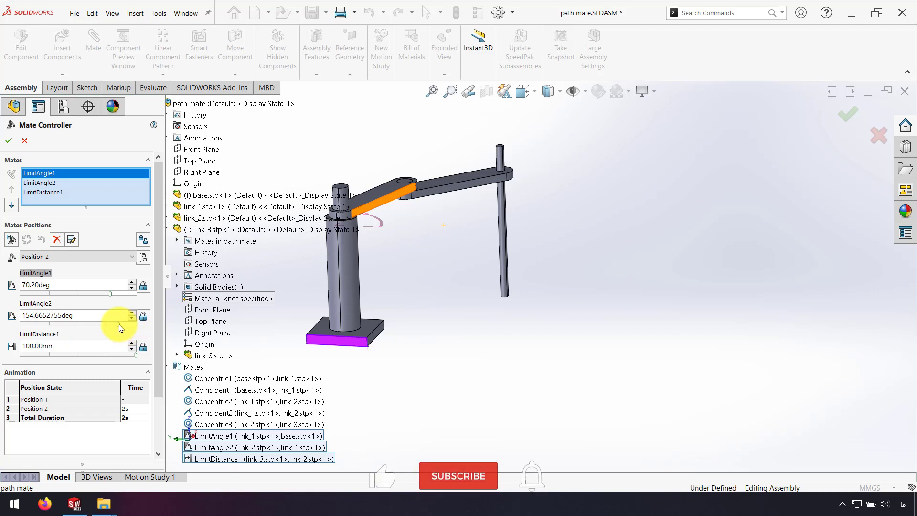
Set LimitAngle2 to 55.80deg and save the pose as Position 3
type("45")
key("Return")
left_click_drag(50, 330, 68, 331)
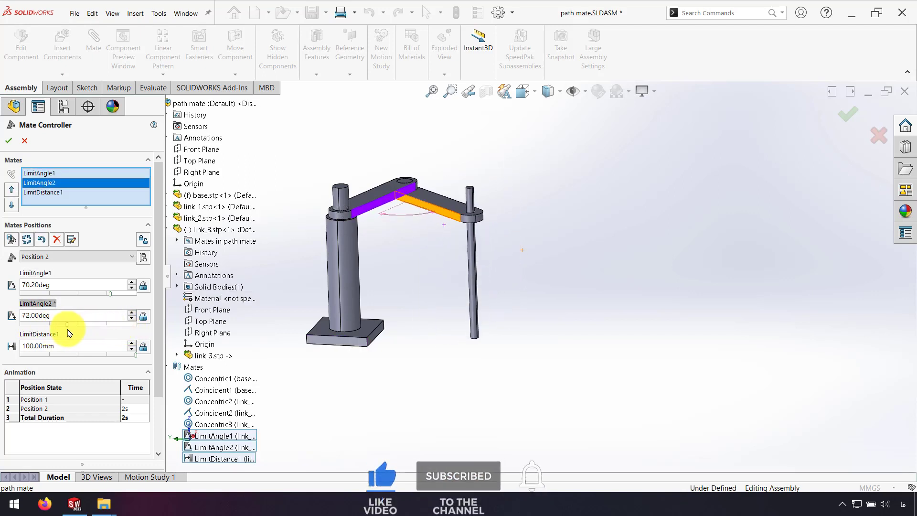
left_click_drag(67, 331, 57, 331)
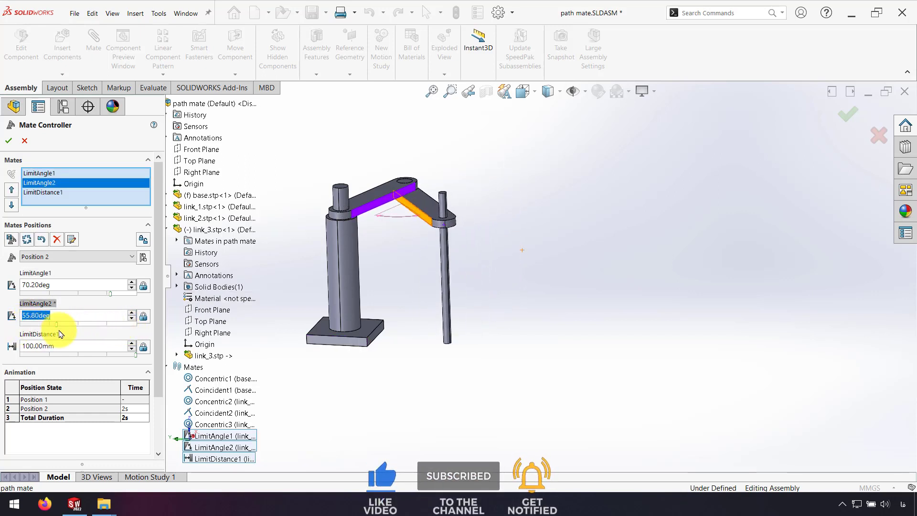
left_click(11, 239)
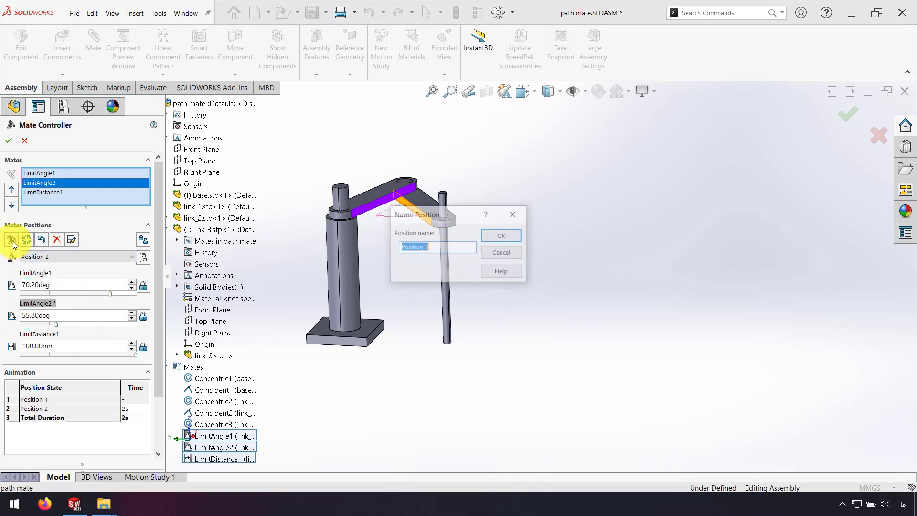
left_click(495, 236)
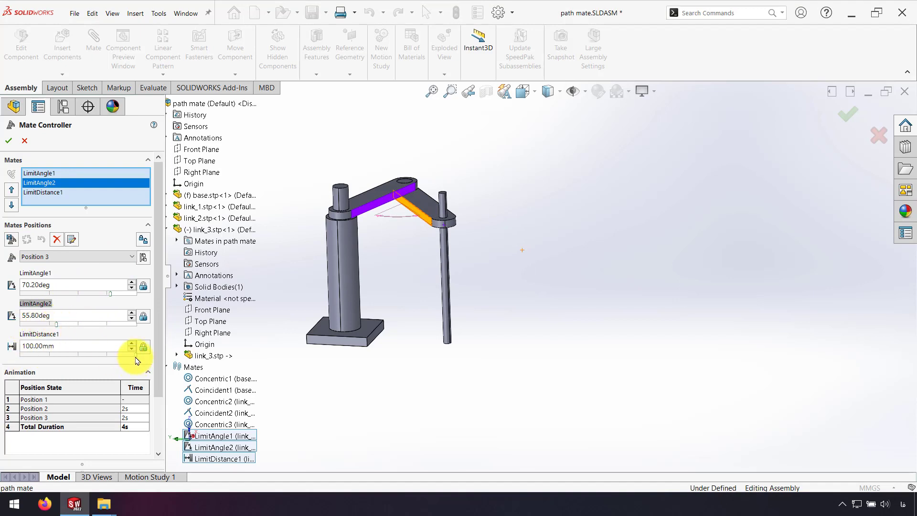
Raise the rod to LimitDistance1 9.91mm and save it as Position 4
left_click_drag(138, 360, 43, 351)
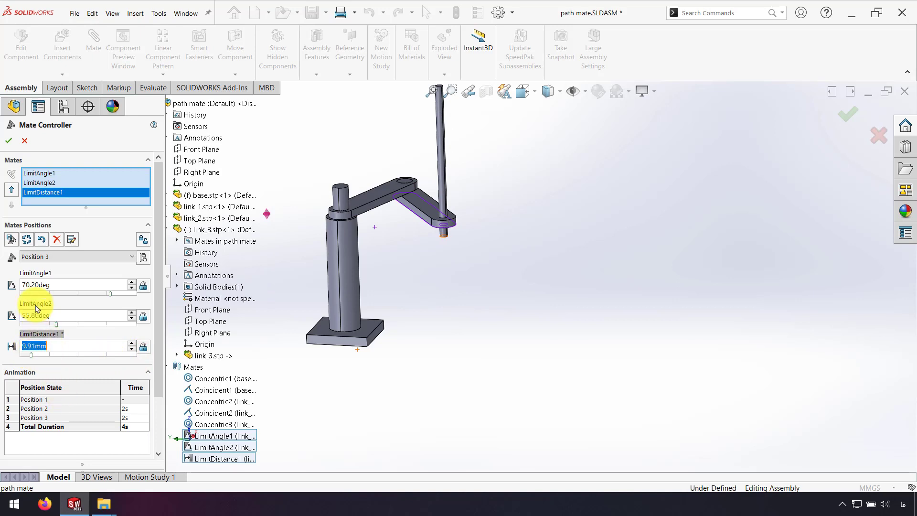
left_click(10, 243)
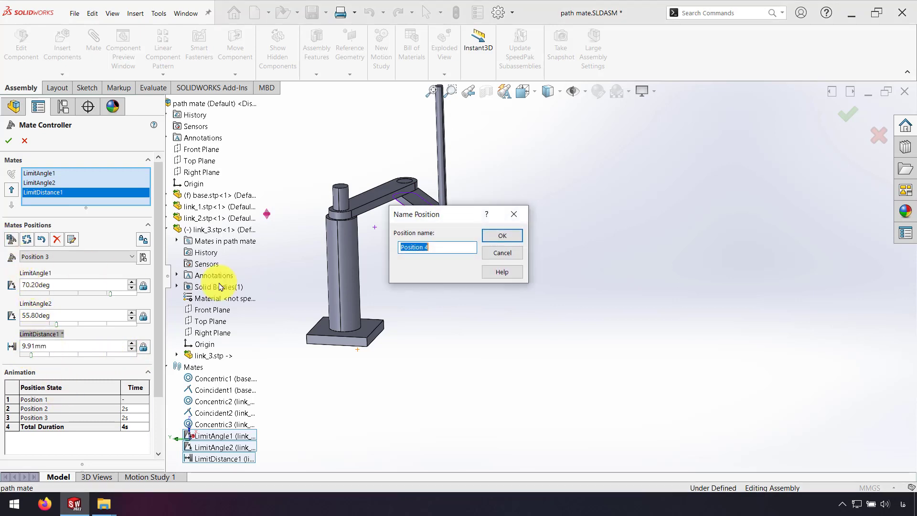
left_click(496, 240)
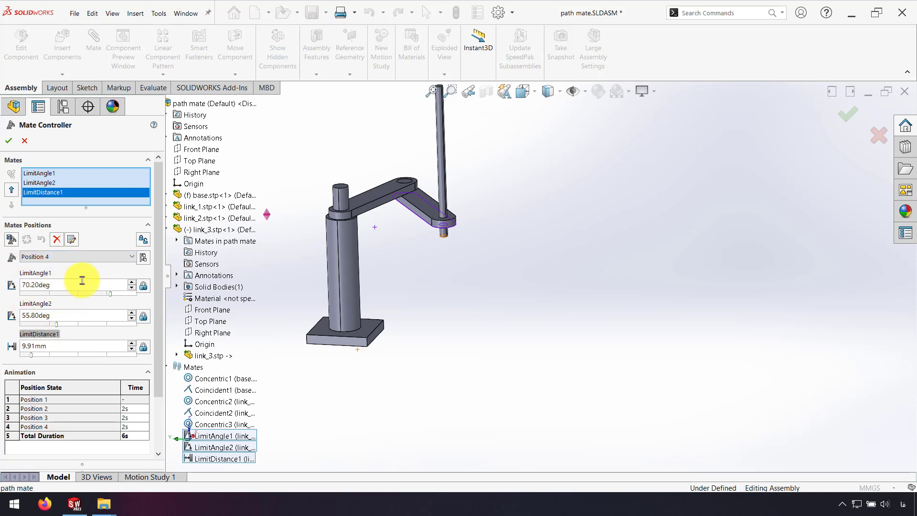
Set the arm to 0deg, 180deg and 100.00mm and save it as Position 5
left_click_drag(109, 296, 4, 300)
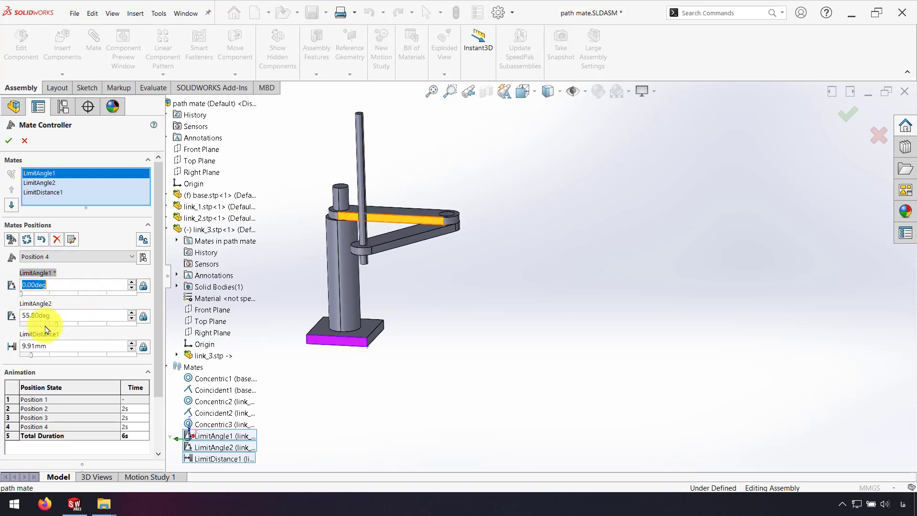
left_click_drag(66, 325, 144, 327)
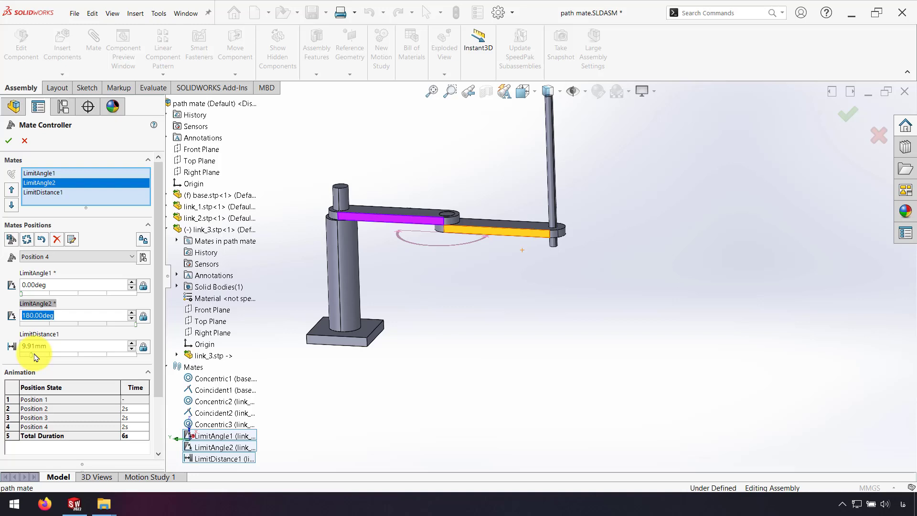
left_click_drag(34, 355, 142, 362)
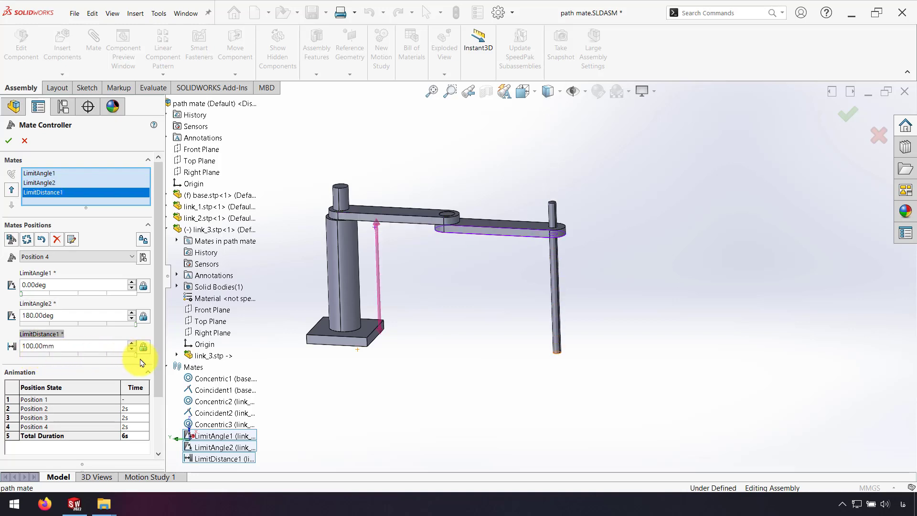
double_click(31, 345)
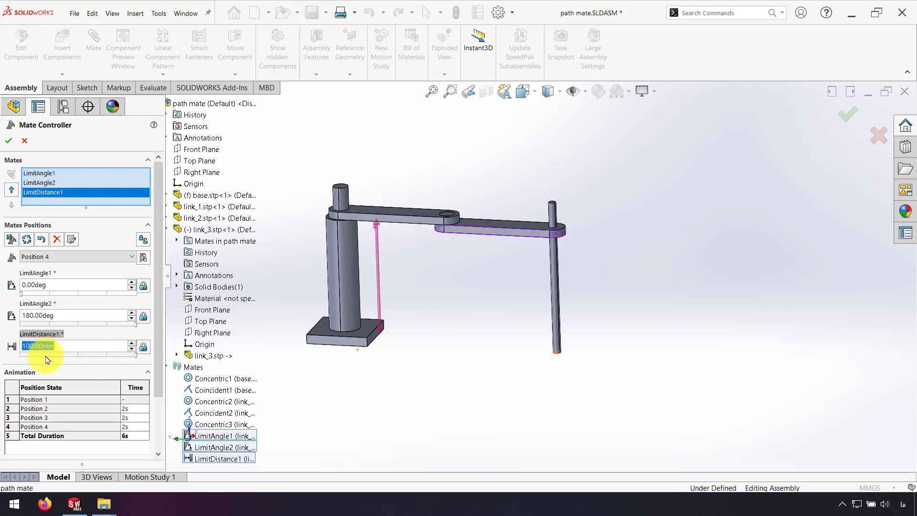
left_click(12, 242)
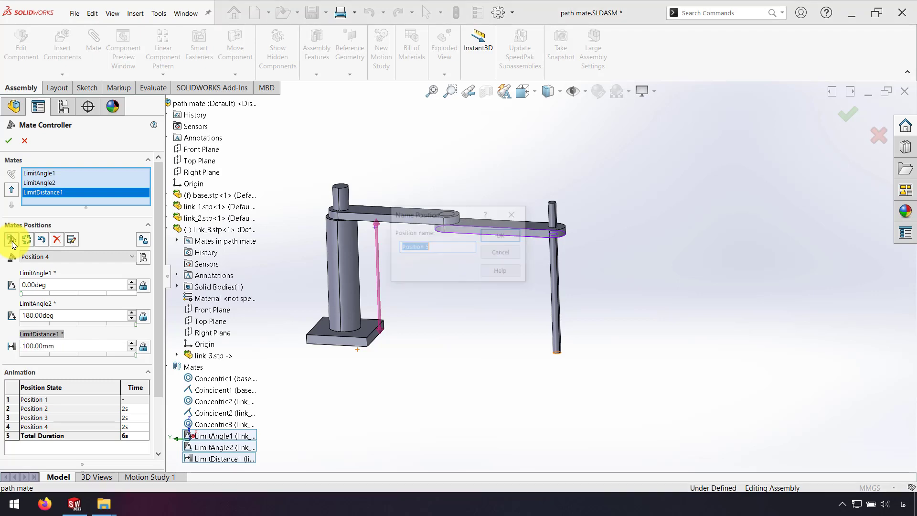
left_click(503, 236)
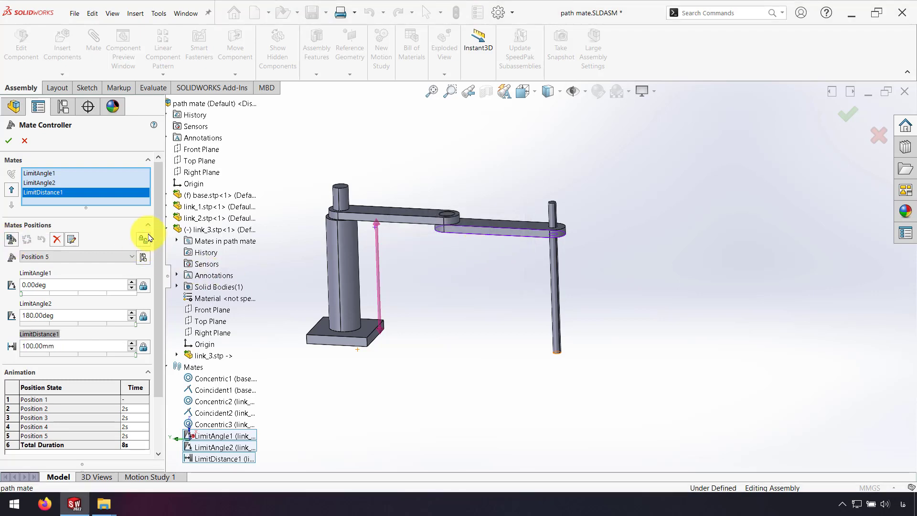
scroll(148, 237, "down", 3)
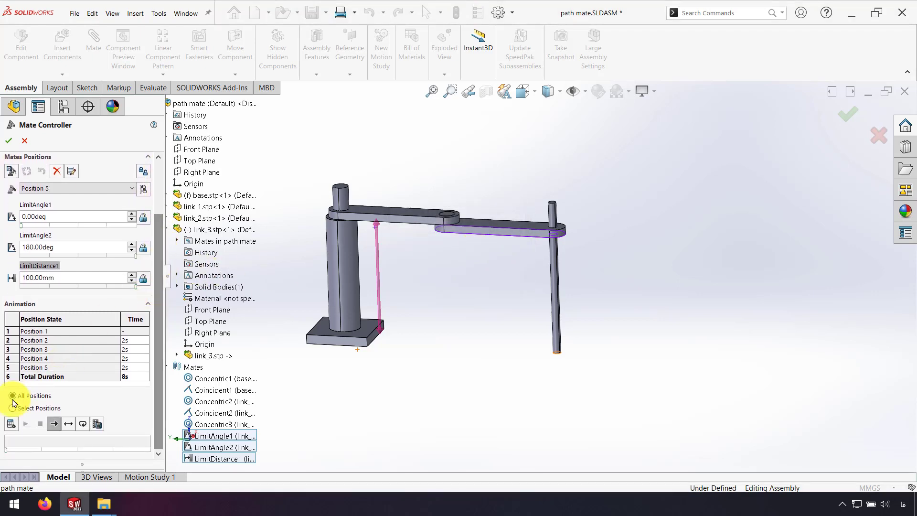
Calculate the animation through all five positions and play it back
left_click(10, 424)
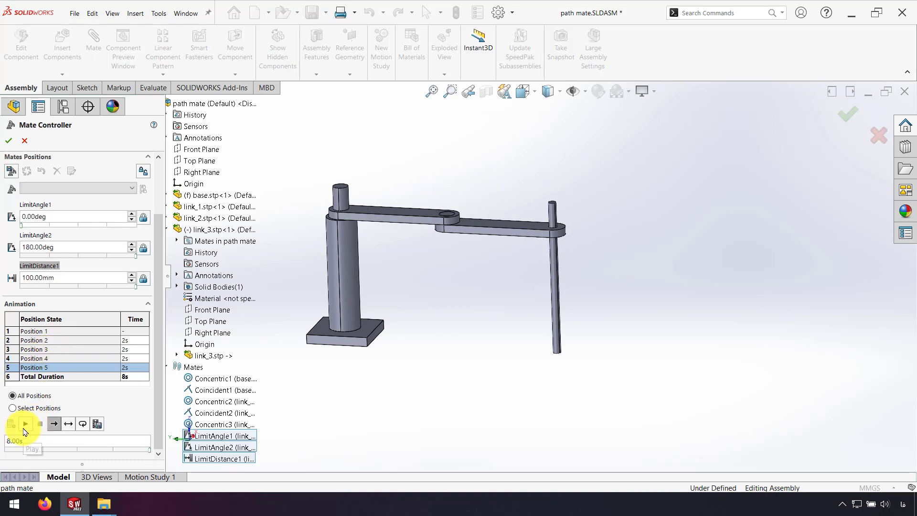
left_click(25, 425)
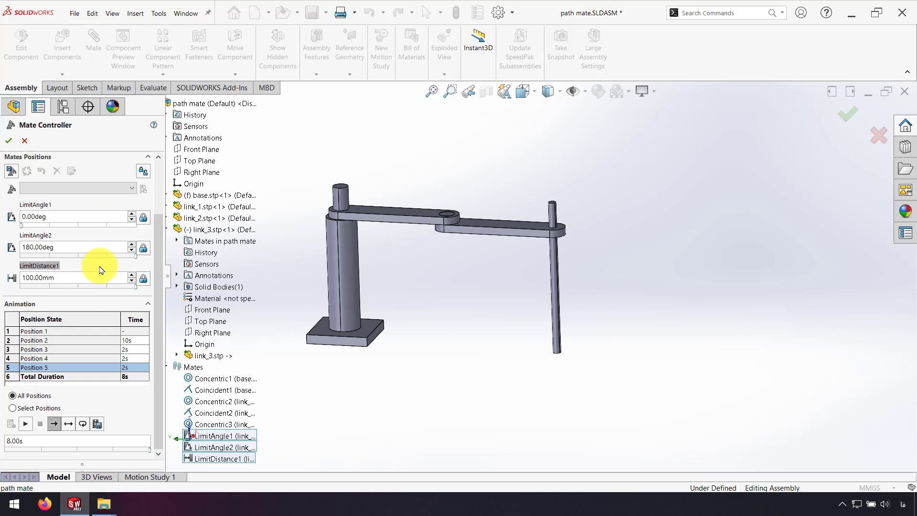
Commit Position 2's 10s and Position 5's 1s timings, then recalculate the 15s animation
left_click(126, 359)
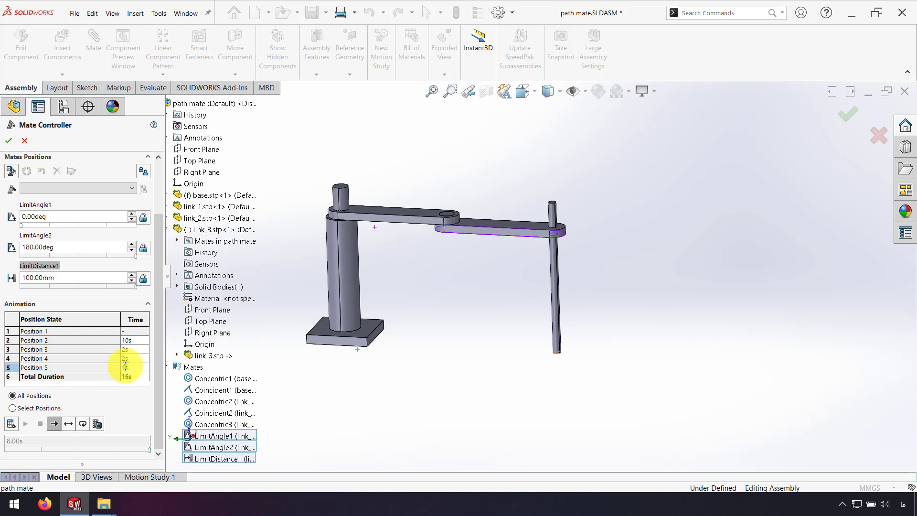
left_click(11, 423)
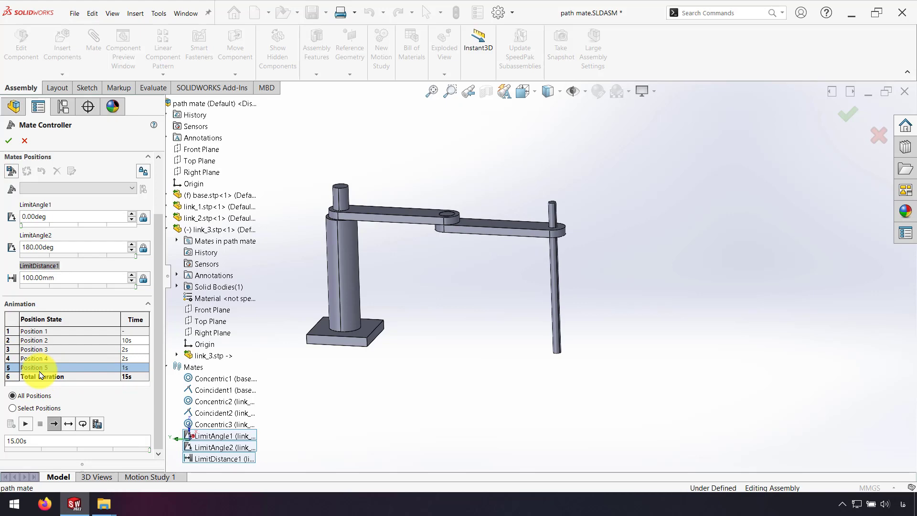
Start saving the animation and choose the 16:9 HDTV aspect ratio for 1920×1080 output
left_click(98, 425)
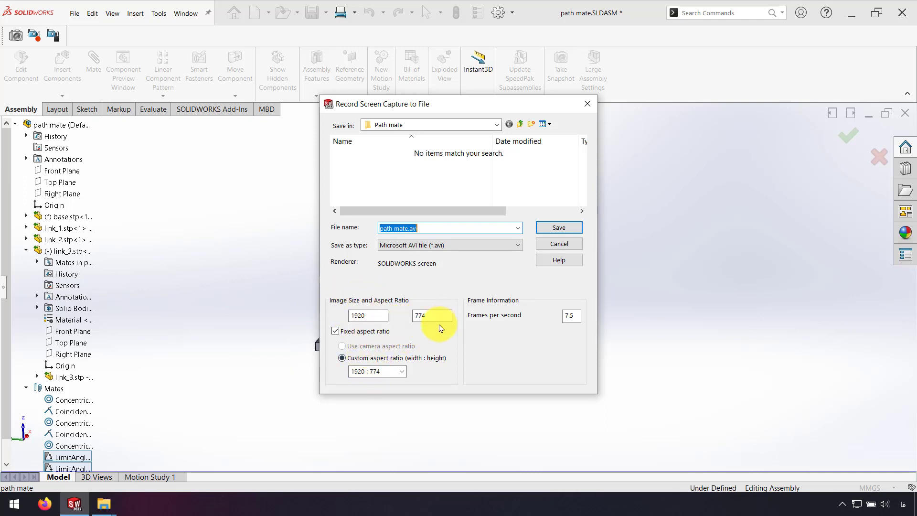
left_click(395, 372)
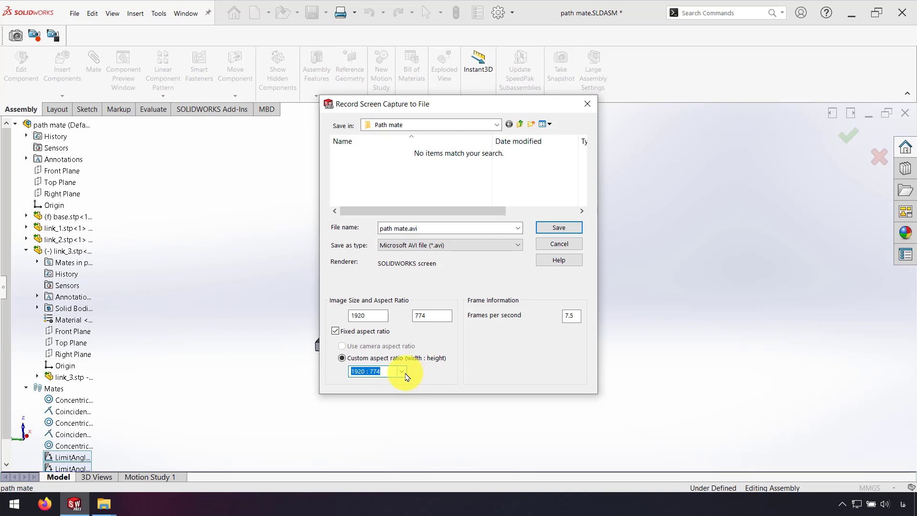
left_click(404, 373)
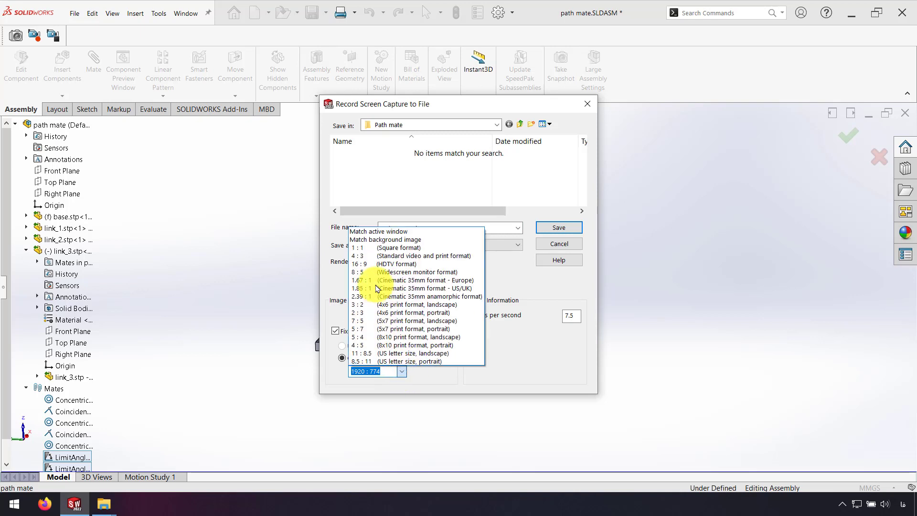
left_click(399, 265)
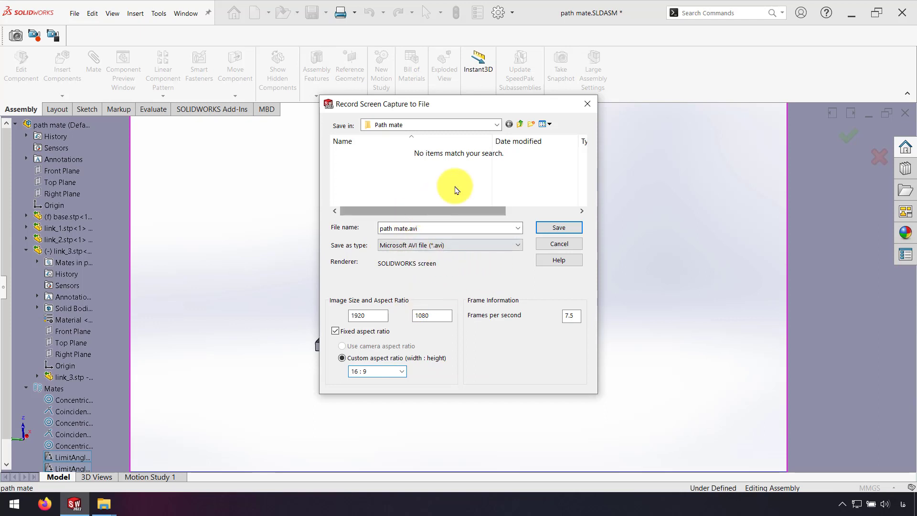
Save path mate.avi to the Desktop and accept the video compression settings to record it
left_click(497, 126)
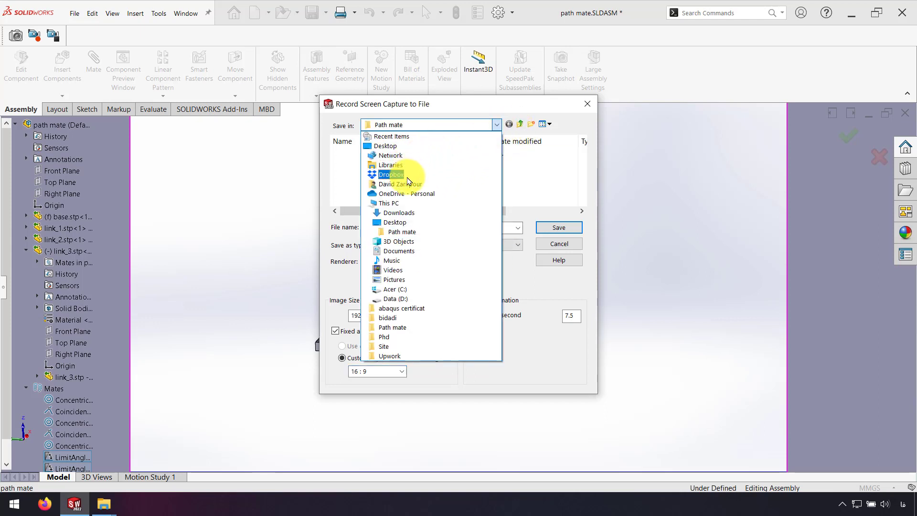
left_click(399, 221)
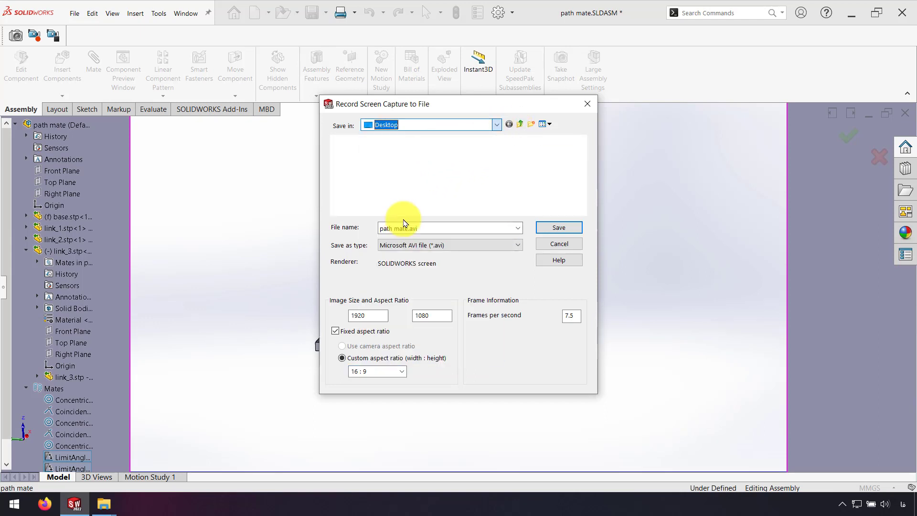
left_click(559, 228)
left_click(516, 222)
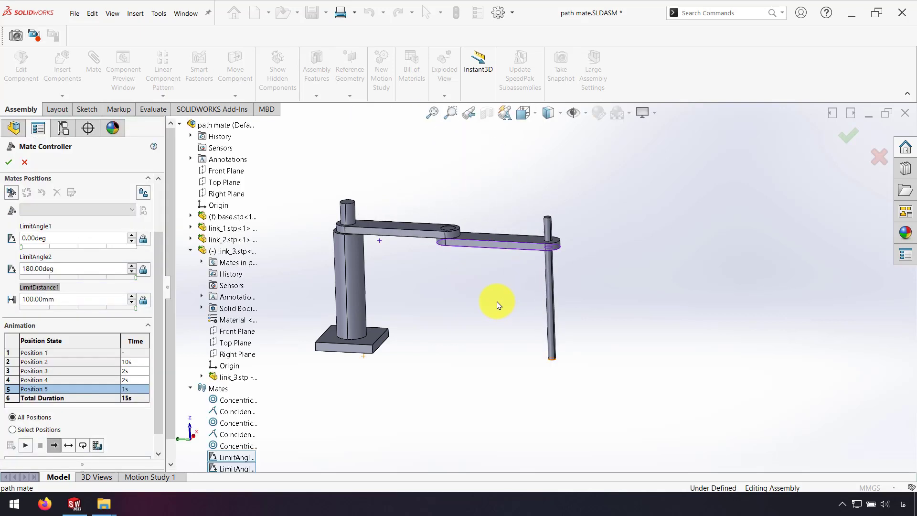
Show the desktop and play path mate.avi in Media Player
left_click(913, 501)
double_click(155, 446)
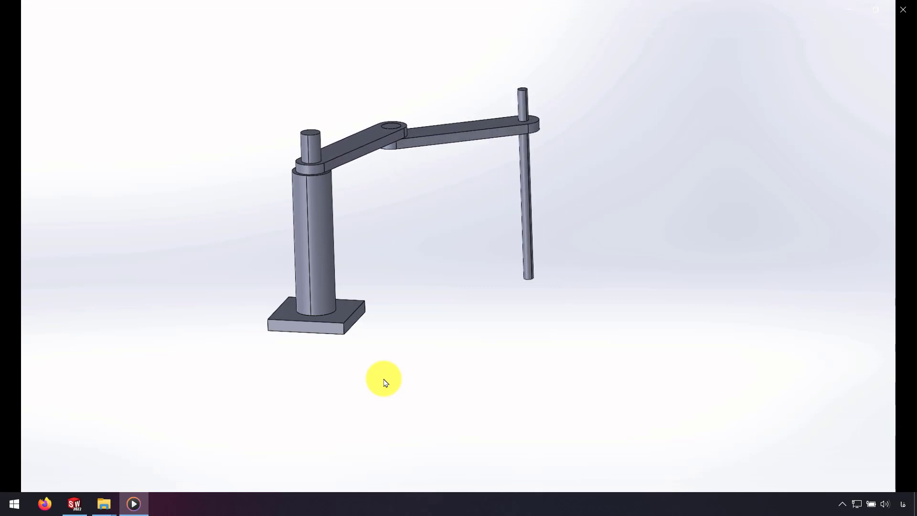
mouse_move(383, 384)
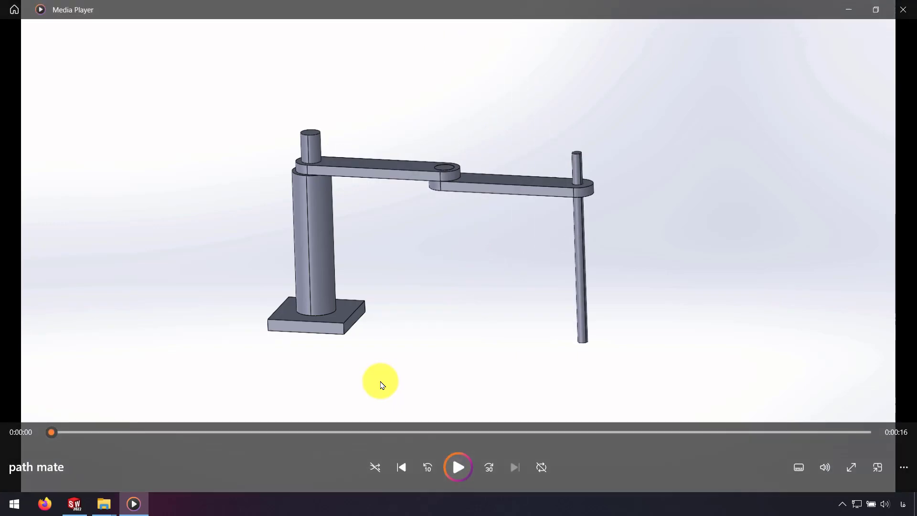
left_click(74, 504)
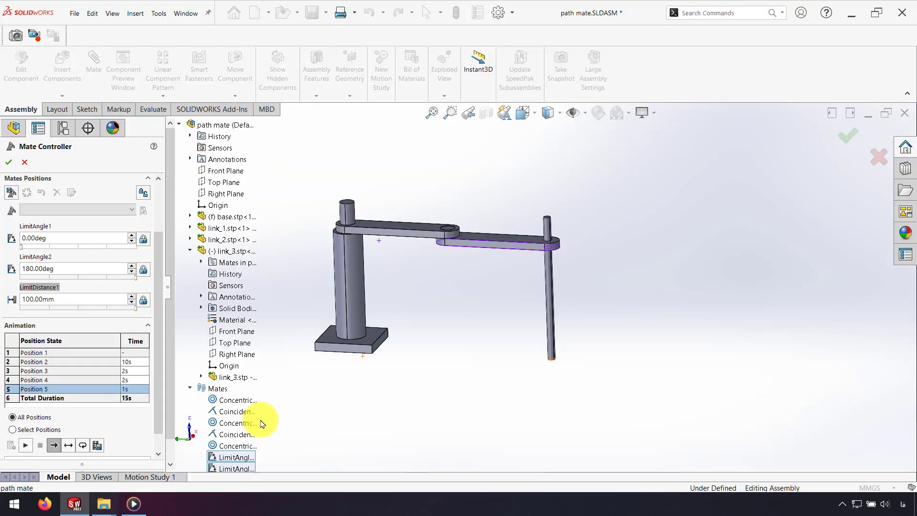